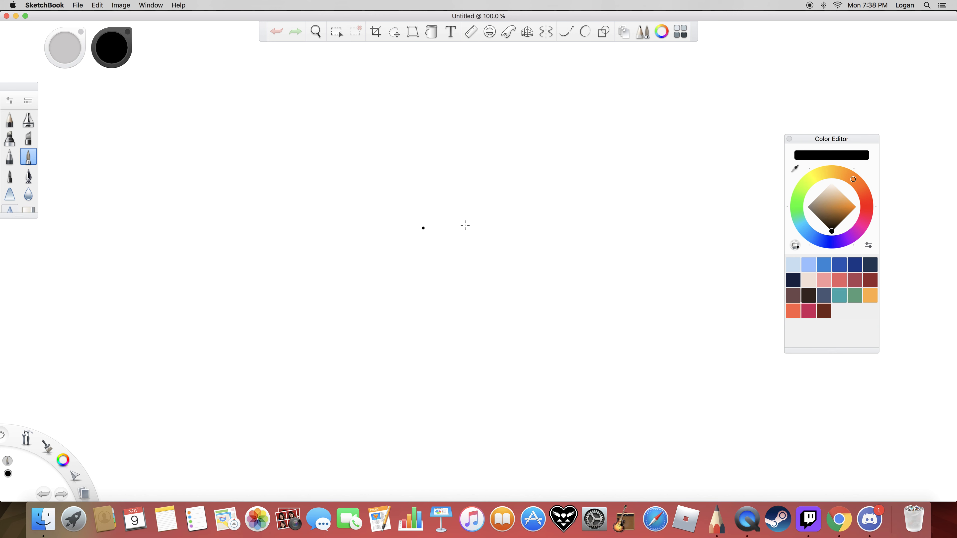
Draw three short upright blue strokes and, to their left, a black leaf-shaped wing with jagged wavy lines inside.
click(824, 265)
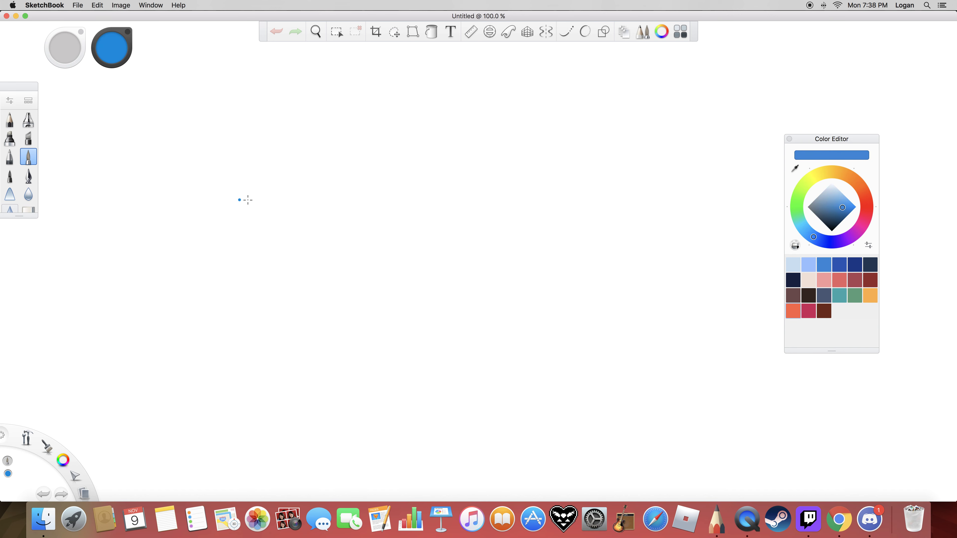
mouse_move(350, 206)
mouse_down()
mouse_move(345, 244)
mouse_move(364, 237)
mouse_move(363, 249)
mouse_up()
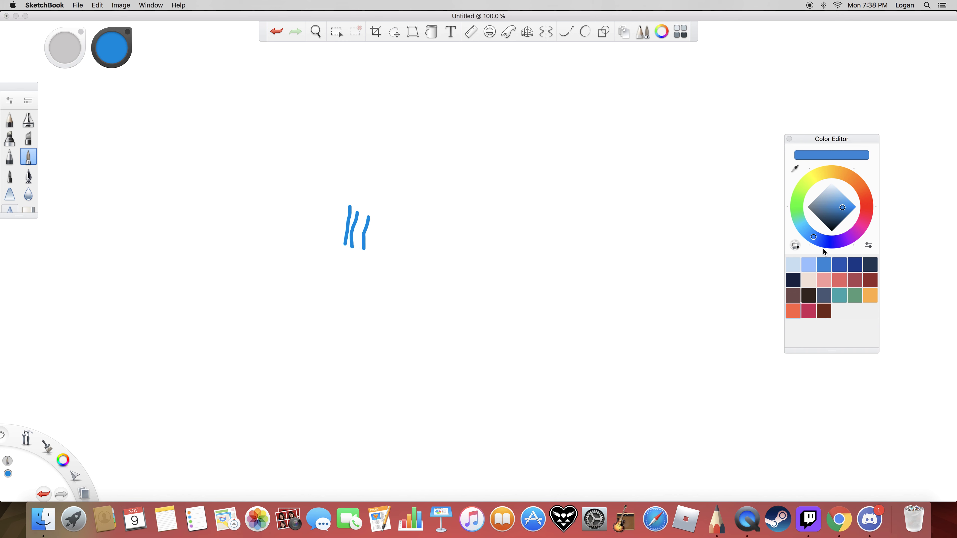
drag(836, 220, 832, 248)
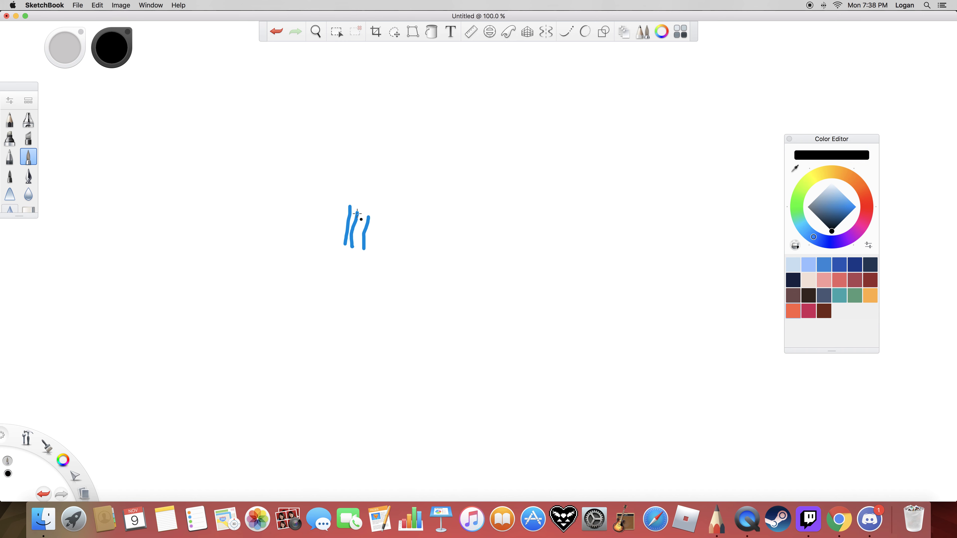
mouse_move(349, 211)
mouse_down()
mouse_move(328, 201)
mouse_move(211, 233)
mouse_move(288, 261)
mouse_move(348, 228)
mouse_move(252, 241)
mouse_move(322, 207)
mouse_move(299, 203)
mouse_up()
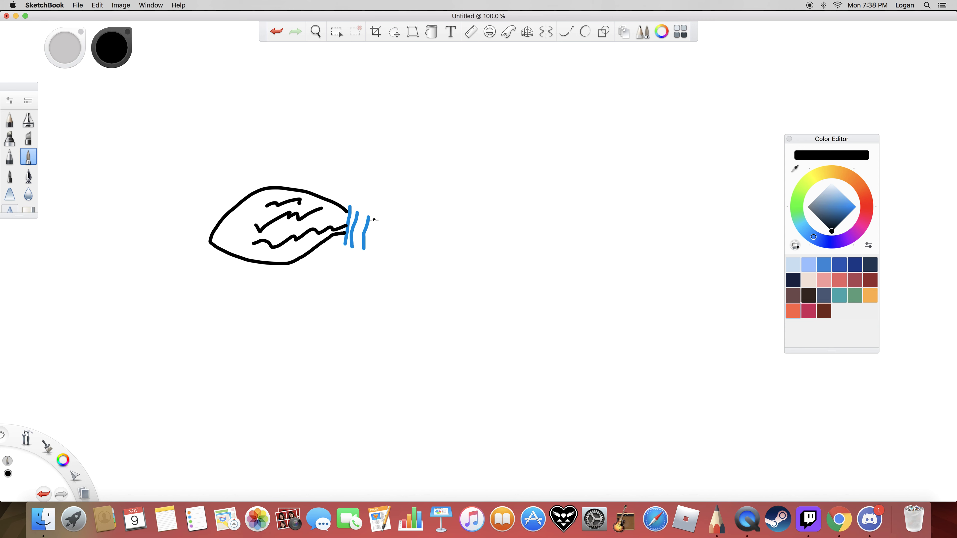
Draw a black rounded head with a spiky tuft right of the blue strokes, with three blue dashes and a black squiggly tail below.
drag(366, 241, 403, 243)
mouse_move(372, 213)
mouse_down()
mouse_move(354, 147)
mouse_move(379, 116)
mouse_move(401, 111)
mouse_move(435, 163)
mouse_move(422, 208)
mouse_move(402, 228)
mouse_up()
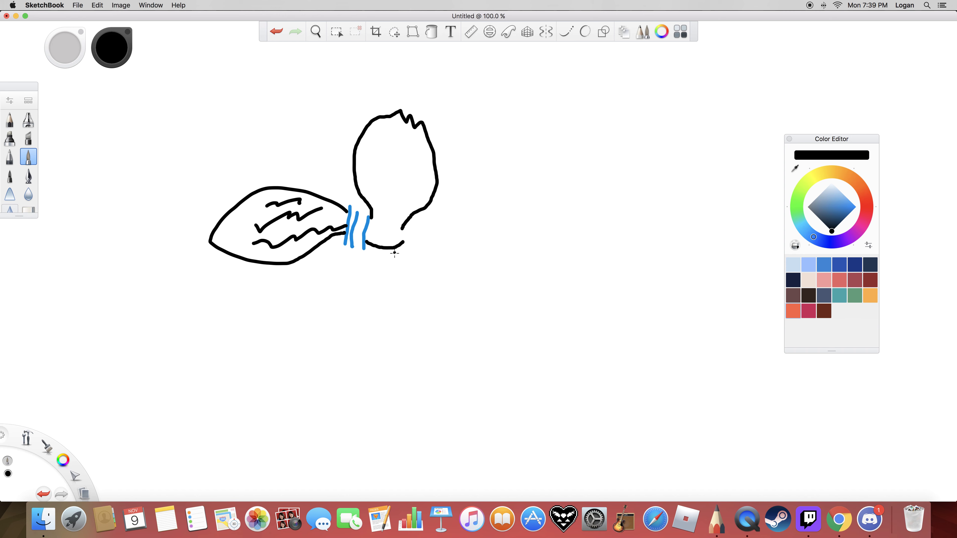
click(824, 266)
mouse_move(374, 251)
mouse_down()
mouse_move(385, 251)
mouse_move(390, 268)
mouse_up()
drag(835, 217, 832, 231)
mouse_move(378, 268)
mouse_down()
mouse_move(364, 271)
mouse_move(373, 288)
mouse_move(361, 298)
mouse_move(378, 297)
mouse_move(375, 283)
mouse_move(396, 282)
mouse_move(404, 297)
mouse_move(388, 306)
mouse_move(415, 302)
mouse_move(397, 290)
mouse_move(418, 284)
mouse_move(393, 274)
mouse_up()
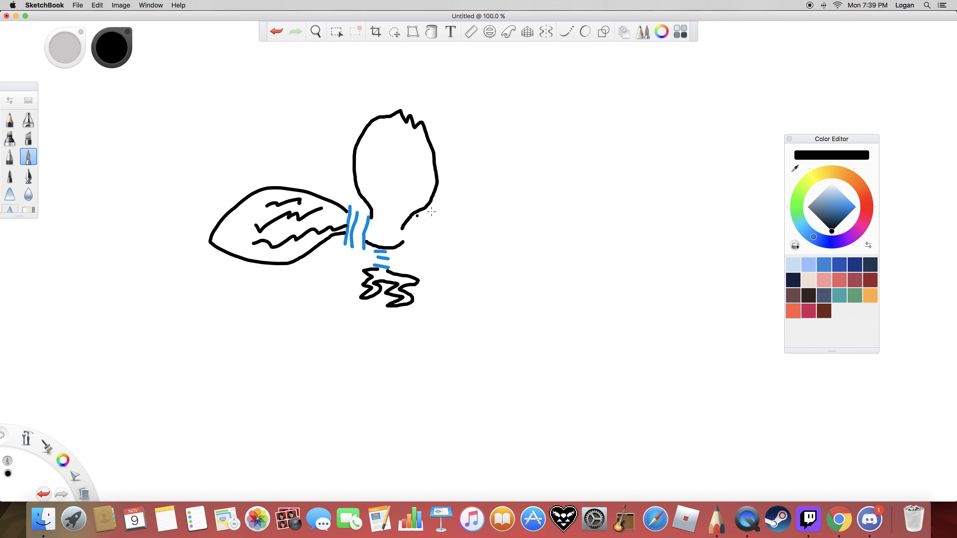
Draw three upright blue strokes right of the neck and a long black leaf-shaped wing with wavy lines beyond them.
click(825, 266)
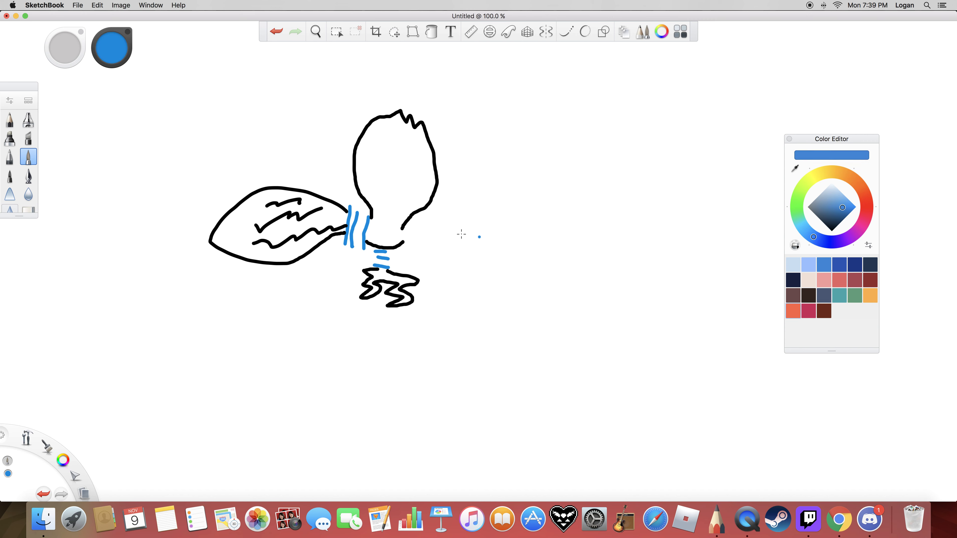
drag(412, 229, 410, 247)
mouse_move(423, 227)
mouse_down()
mouse_move(424, 247)
mouse_move(439, 256)
mouse_up()
click(832, 231)
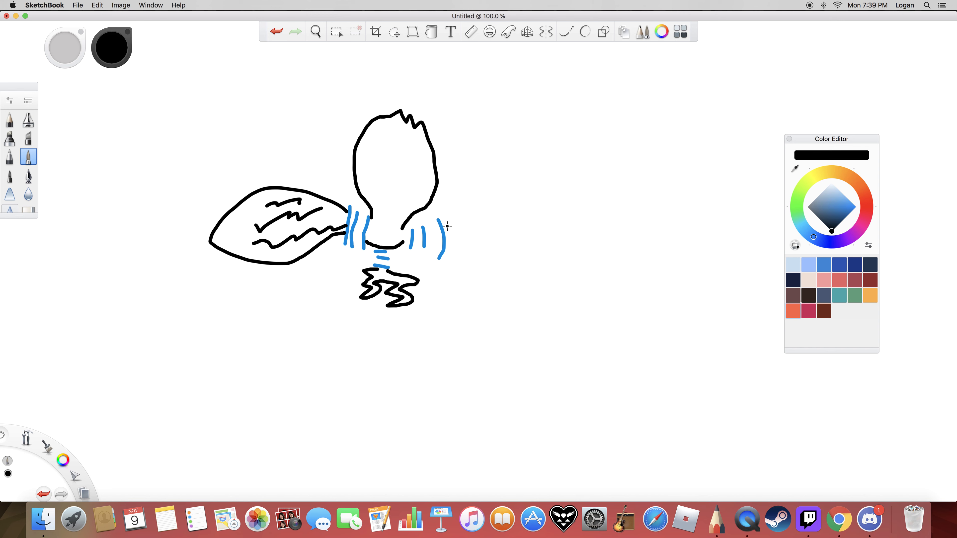
mouse_move(447, 226)
mouse_down()
mouse_move(616, 200)
mouse_move(638, 213)
mouse_move(624, 235)
mouse_move(494, 265)
mouse_move(461, 255)
mouse_move(476, 233)
mouse_move(589, 208)
mouse_up()
mouse_move(563, 226)
mouse_down()
mouse_move(545, 234)
mouse_move(586, 222)
mouse_up()
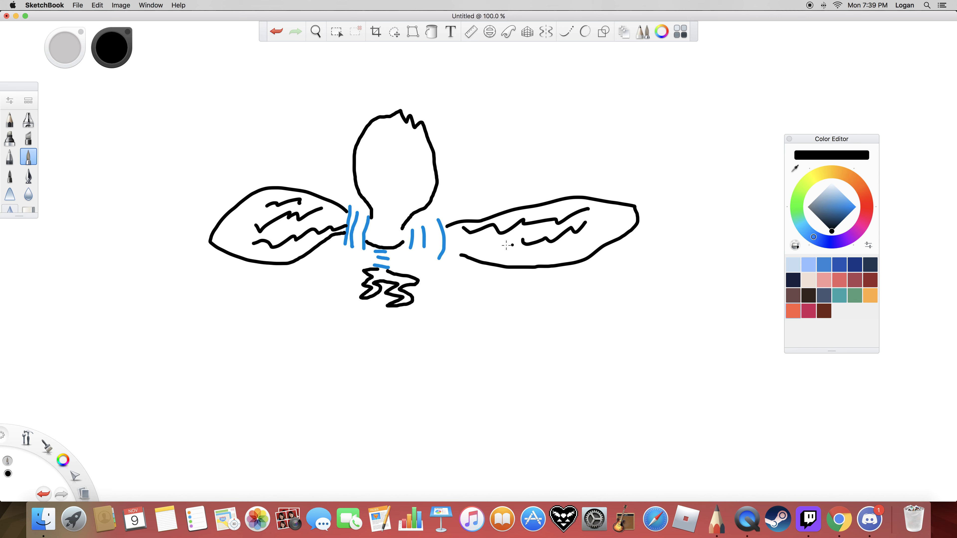
drag(492, 247, 550, 257)
click(505, 261)
Dot a small face in blue inside the upper half of the head outline.
drag(871, 199, 868, 212)
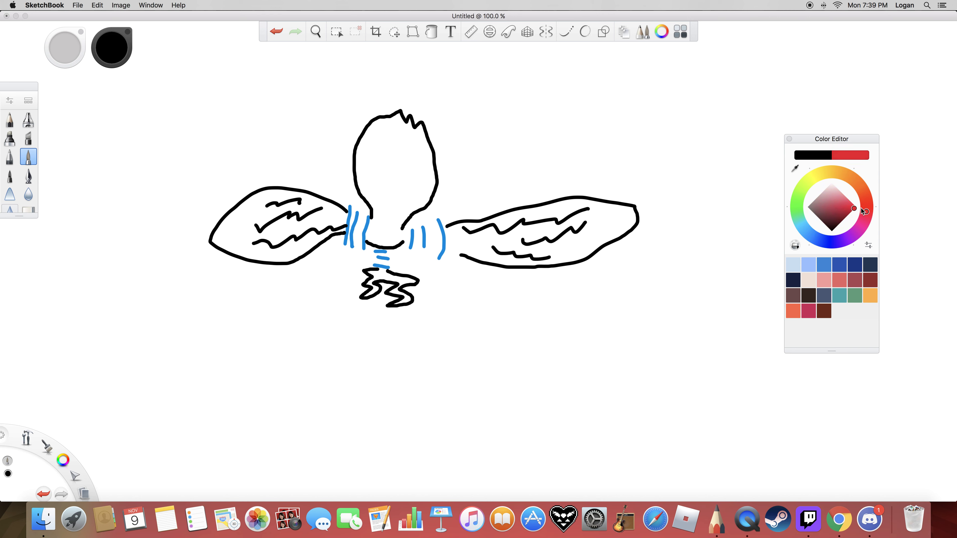
click(824, 264)
click(476, 65)
key(cmd+z)
click(430, 149)
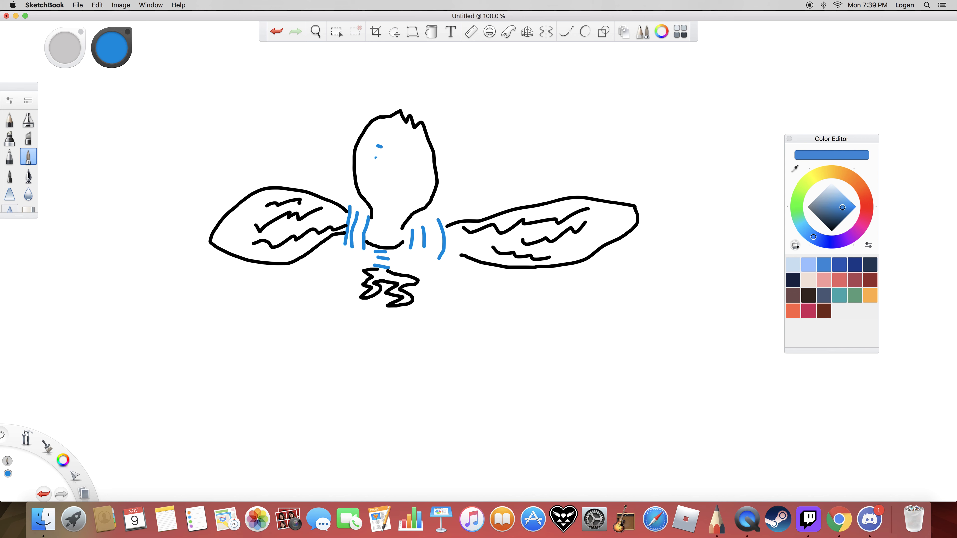
drag(383, 155, 386, 153)
click(870, 296)
click(414, 151)
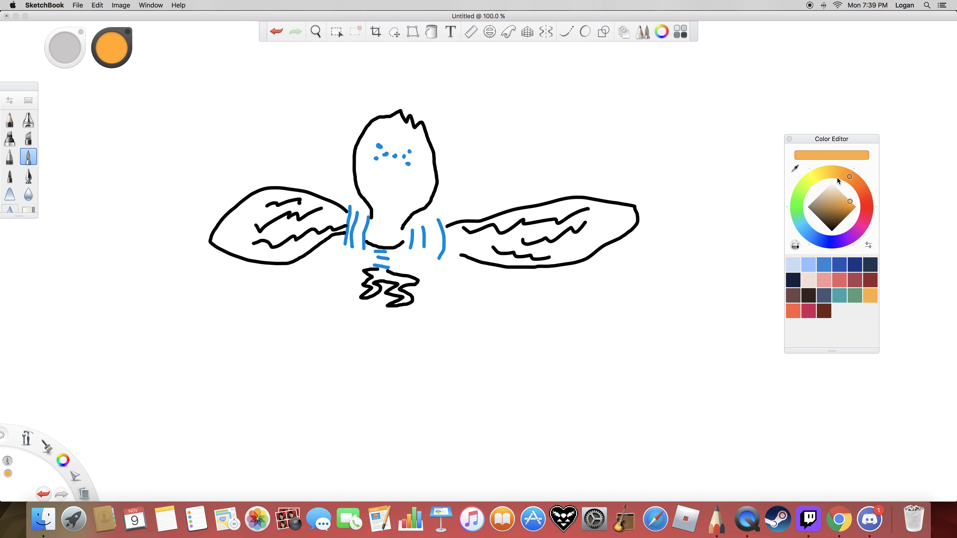
Scribble yellow zigzag highlights inside the creature's head and neck and across the right wing.
drag(839, 181, 822, 173)
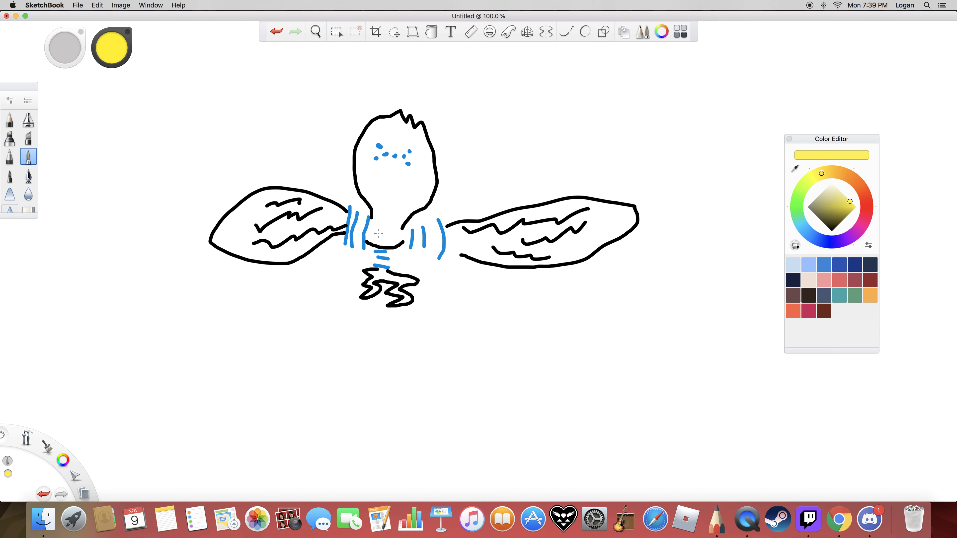
mouse_move(378, 233)
mouse_down()
mouse_move(408, 178)
mouse_move(389, 173)
mouse_up()
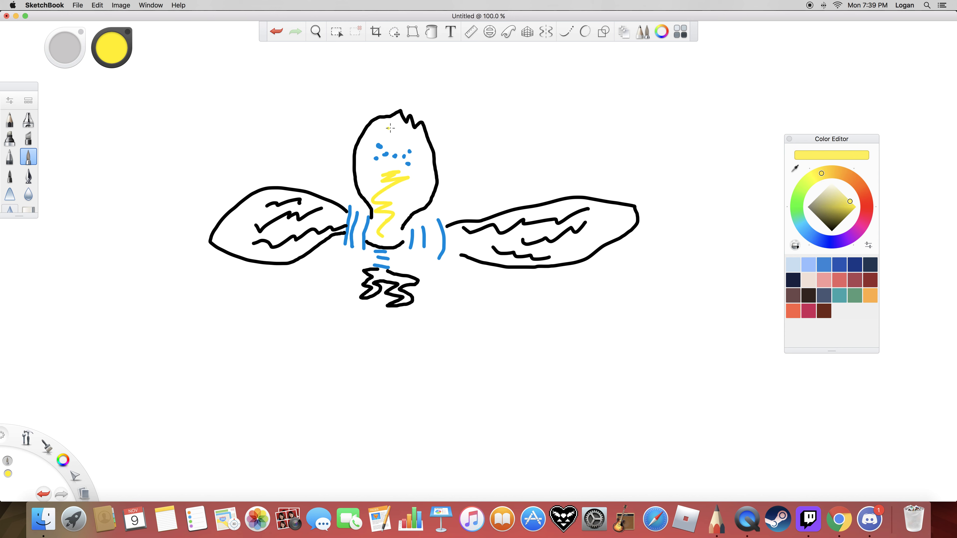
drag(393, 127, 400, 138)
mouse_move(522, 214)
mouse_down()
mouse_move(570, 202)
mouse_move(615, 215)
mouse_up()
drag(516, 237, 542, 229)
drag(547, 248, 590, 228)
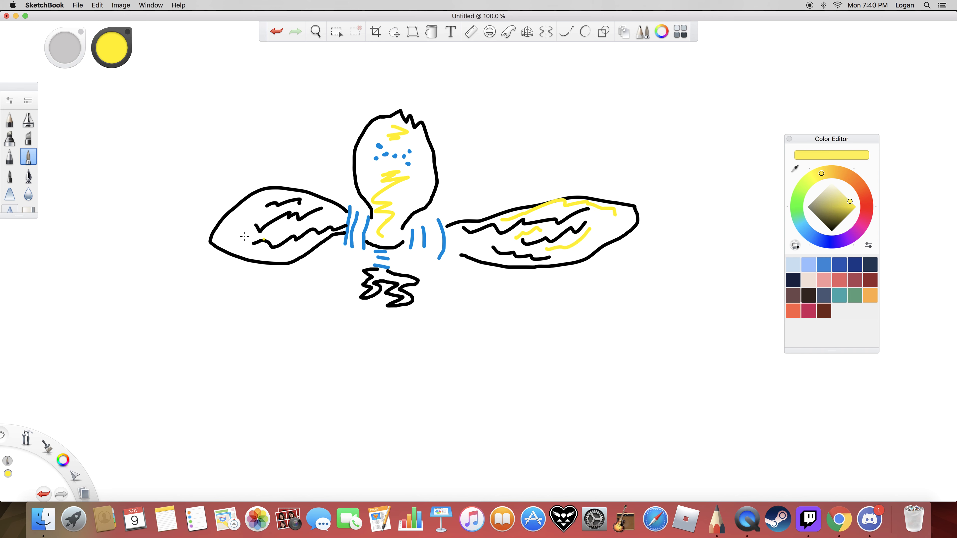
Scribble yellow highlights over the left wing and add more yellow strokes to the lower head and the tail.
mouse_move(244, 236)
mouse_down()
mouse_move(298, 229)
mouse_move(257, 215)
mouse_move(293, 207)
mouse_move(274, 189)
mouse_up()
mouse_move(243, 239)
mouse_down()
mouse_move(288, 257)
mouse_move(253, 218)
mouse_move(224, 230)
mouse_up()
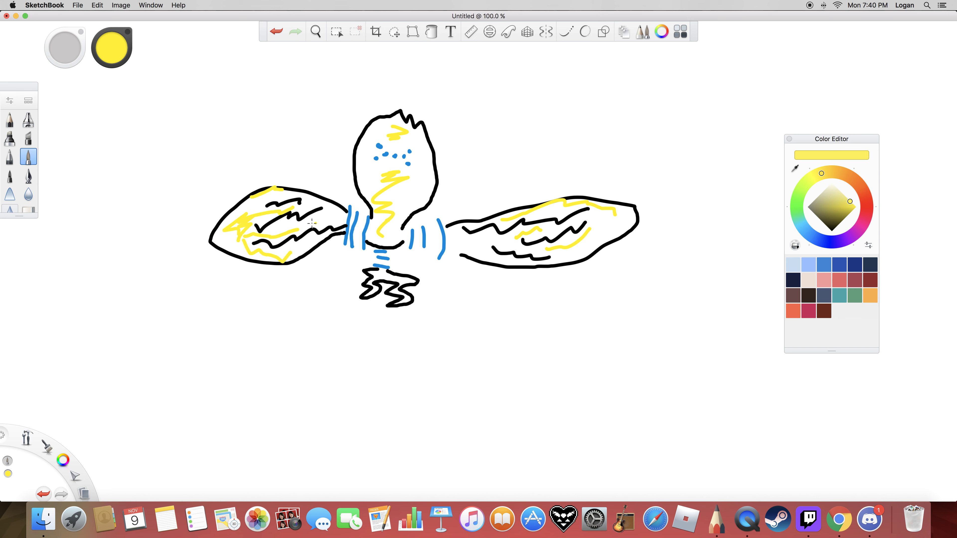
drag(312, 223, 340, 217)
drag(418, 180, 396, 211)
drag(381, 202, 371, 166)
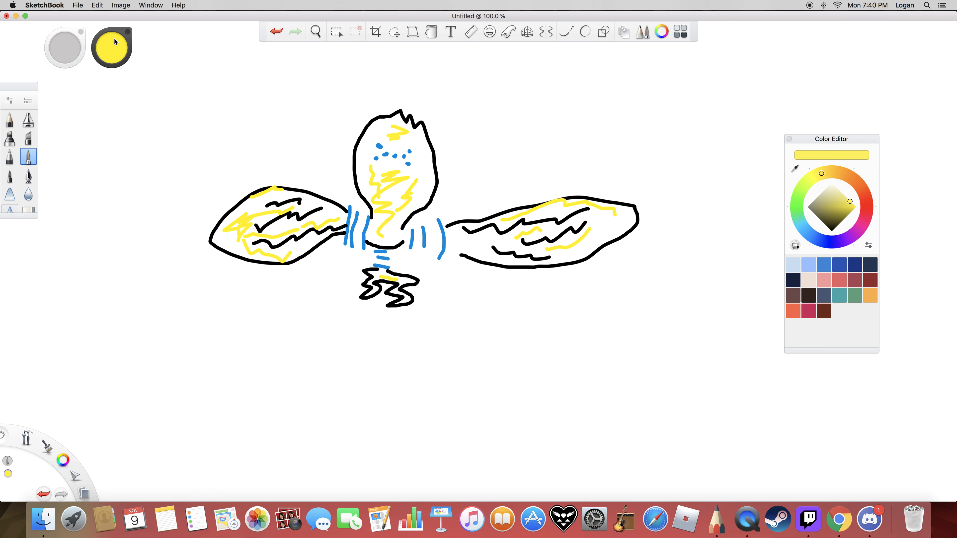
Start a new blank canvas, discarding the winged creature drawing without saving.
click(85, 492)
click(95, 472)
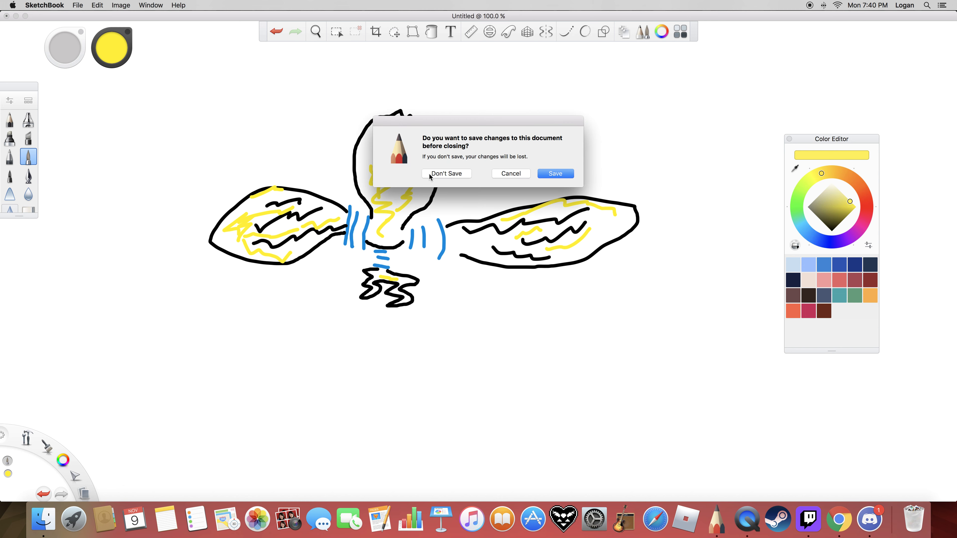
click(430, 174)
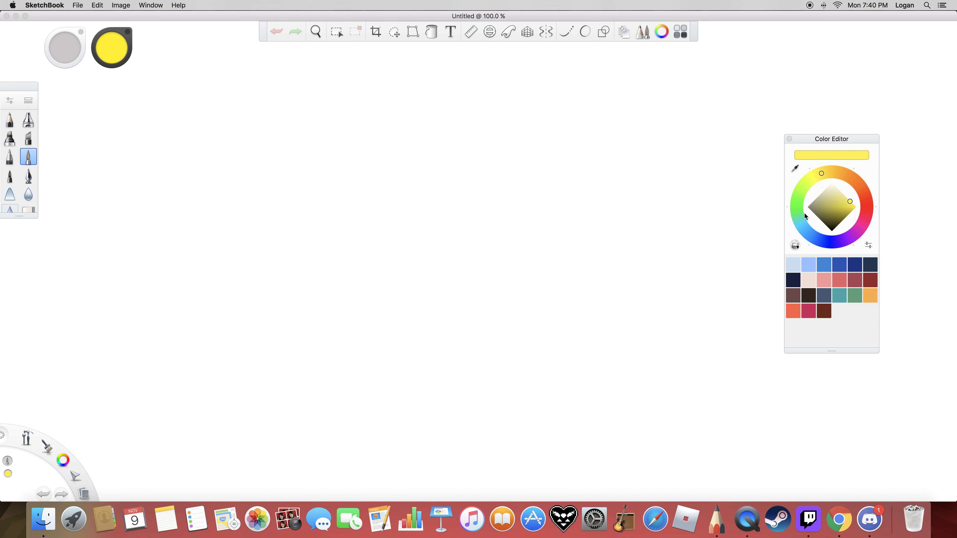
Draw a black head outline with two pointed ears, containing a small face opening with a smile and two dot eyes.
drag(805, 214, 836, 265)
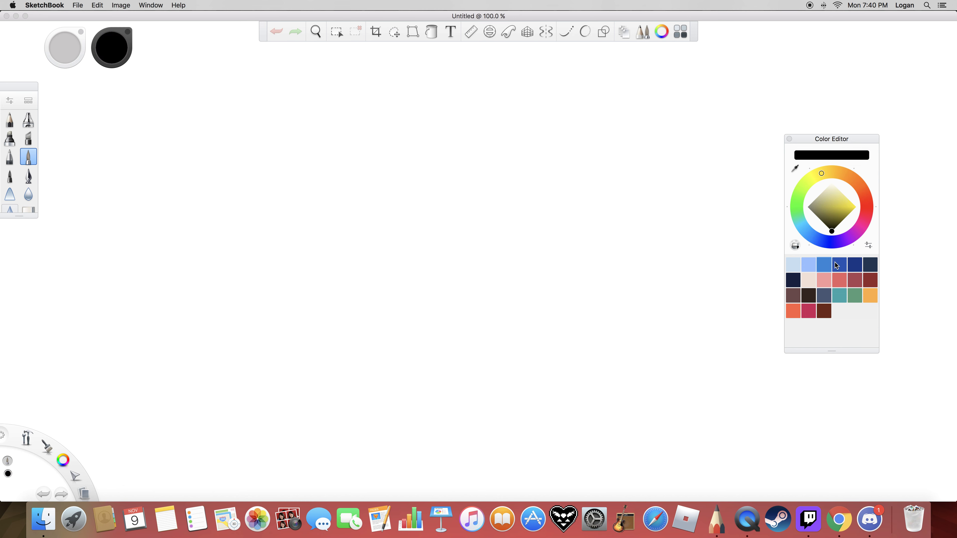
mouse_move(359, 253)
mouse_down()
mouse_move(475, 259)
mouse_move(470, 189)
mouse_move(433, 175)
mouse_move(422, 191)
mouse_move(383, 161)
mouse_move(359, 251)
mouse_up()
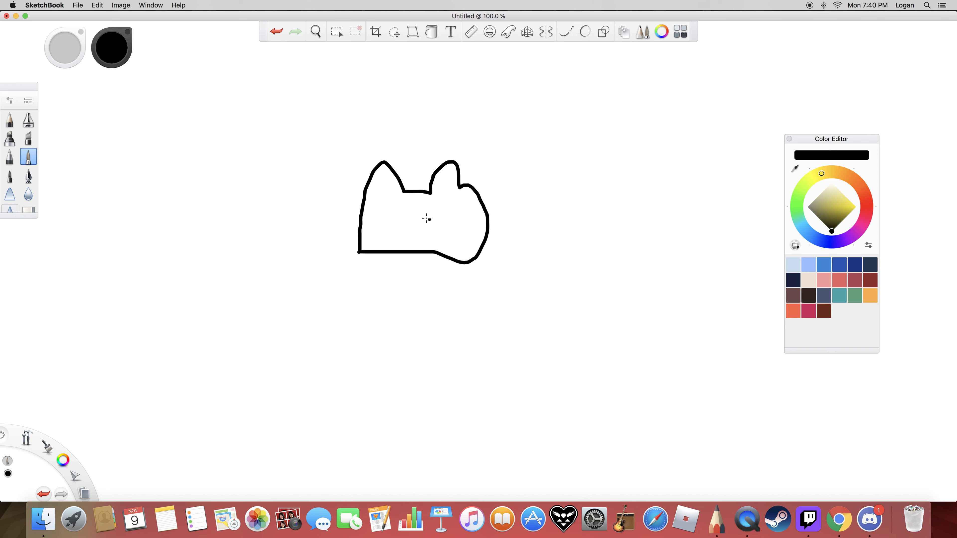
mouse_move(428, 218)
mouse_down()
mouse_move(437, 246)
mouse_move(429, 219)
mouse_up()
drag(401, 229, 422, 237)
click(415, 232)
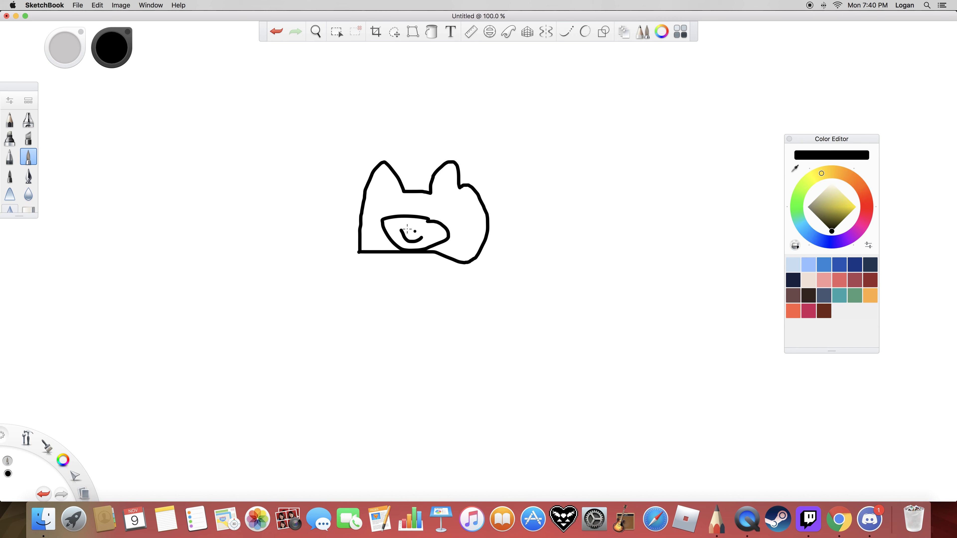
key(ctrl+z)
click(407, 229)
click(412, 226)
Fill the eared head around the face opening with solid black using the Flood Fill tool.
click(434, 36)
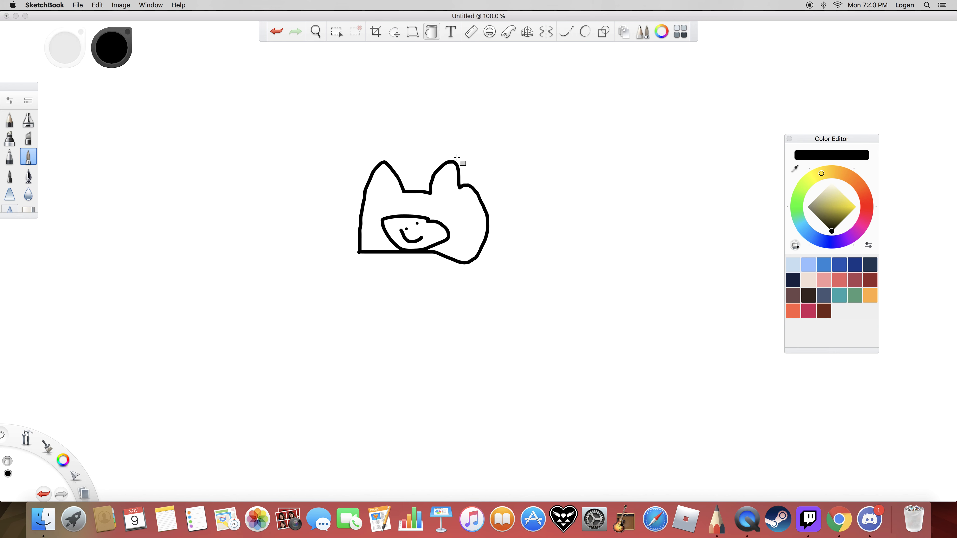
click(455, 206)
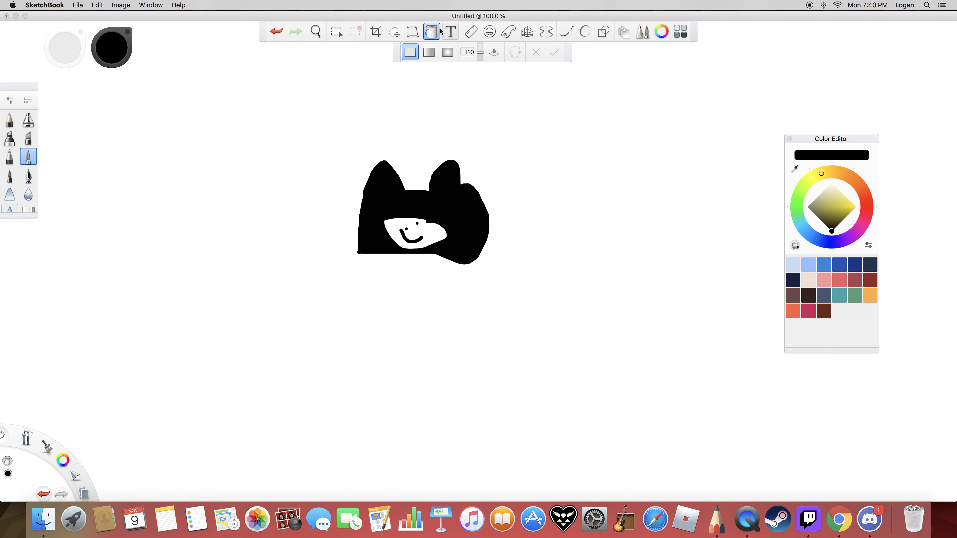
click(432, 31)
click(434, 88)
Draw a large round body under the black head, with a slanted oval belly patch holding small curved marks.
mouse_move(356, 252)
mouse_down()
mouse_move(338, 272)
mouse_move(505, 306)
mouse_move(455, 262)
mouse_up()
mouse_move(411, 296)
mouse_down()
mouse_move(451, 316)
mouse_move(391, 301)
mouse_move(403, 323)
mouse_move(438, 329)
mouse_move(434, 339)
mouse_up()
click(417, 316)
mouse_move(447, 325)
mouse_down()
mouse_move(457, 322)
mouse_move(462, 333)
mouse_up()
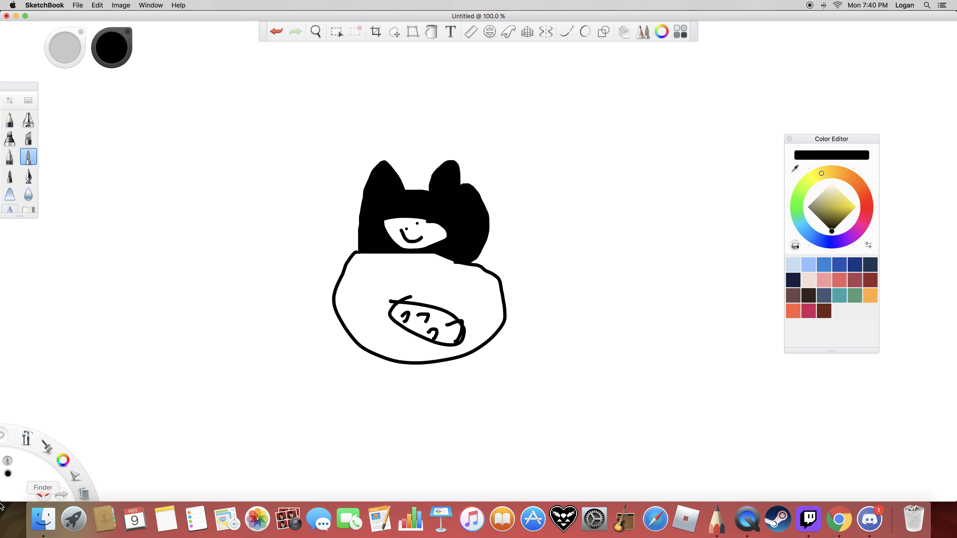
Draw an arm on each side of the round body, each ending in a two-pointed claw hand.
drag(344, 278, 292, 264)
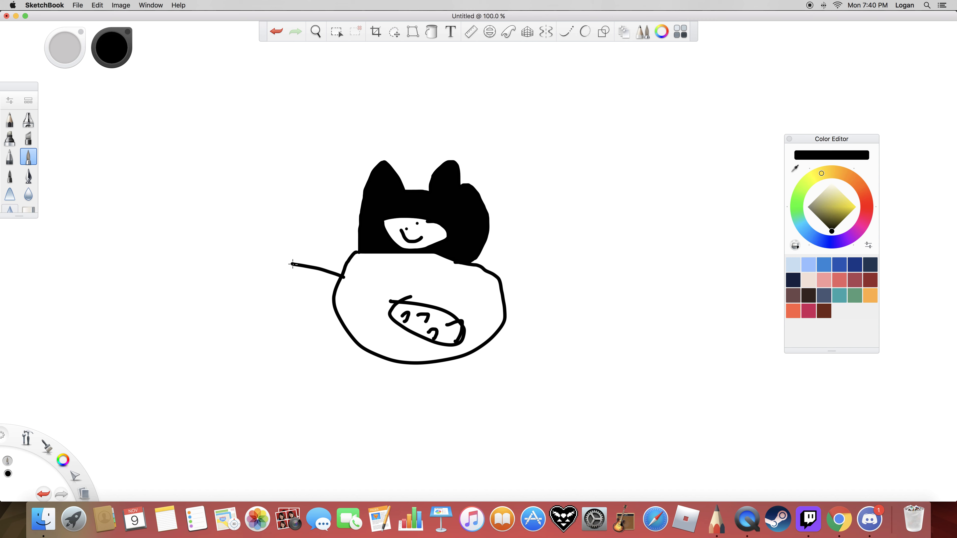
mouse_move(347, 315)
mouse_down()
mouse_move(276, 313)
mouse_move(296, 260)
mouse_move(255, 258)
mouse_move(276, 280)
mouse_move(275, 313)
mouse_up()
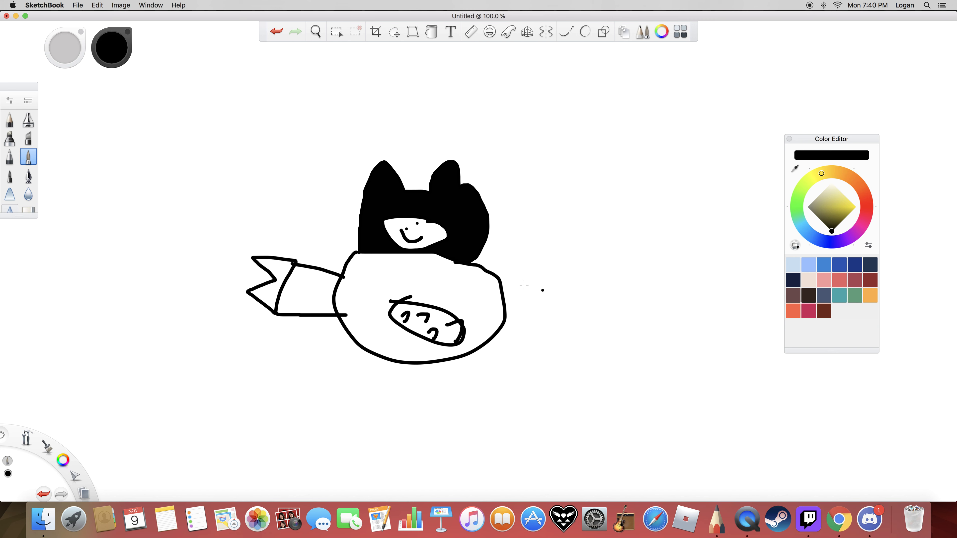
mouse_move(501, 279)
mouse_down()
mouse_move(573, 279)
mouse_move(505, 300)
mouse_up()
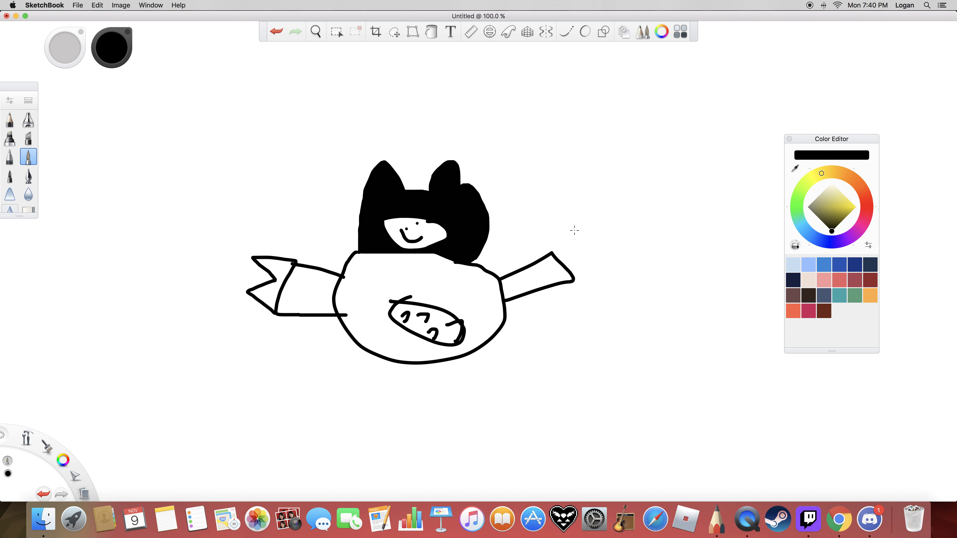
mouse_move(551, 252)
mouse_down()
mouse_move(608, 252)
mouse_move(570, 286)
mouse_up()
Draw two short legs with forked feet beneath the body and mark each ankle with a line.
mouse_move(397, 355)
mouse_down()
mouse_move(395, 389)
mouse_move(361, 411)
mouse_move(421, 413)
mouse_move(424, 356)
mouse_move(453, 406)
mouse_move(503, 376)
mouse_move(452, 368)
mouse_move(449, 351)
mouse_up()
click(553, 323)
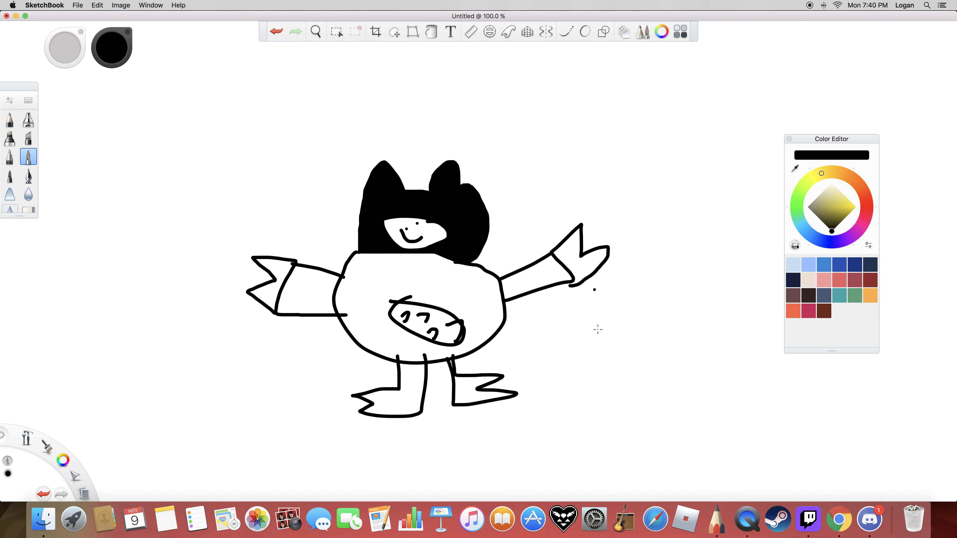
drag(458, 408, 455, 372)
drag(391, 391, 401, 413)
Discard the eared creature drawing without saving and start a fresh blank canvas.
drag(84, 492, 106, 475)
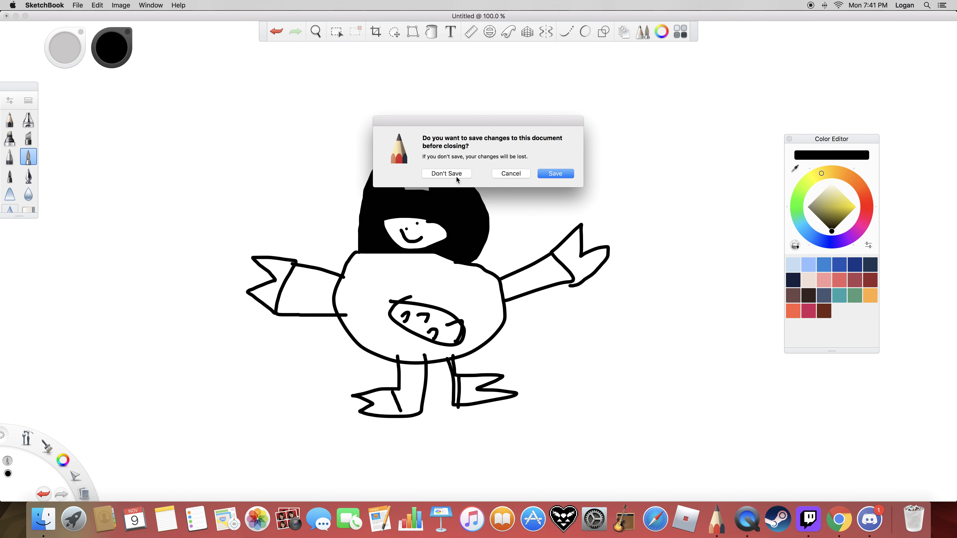
click(443, 180)
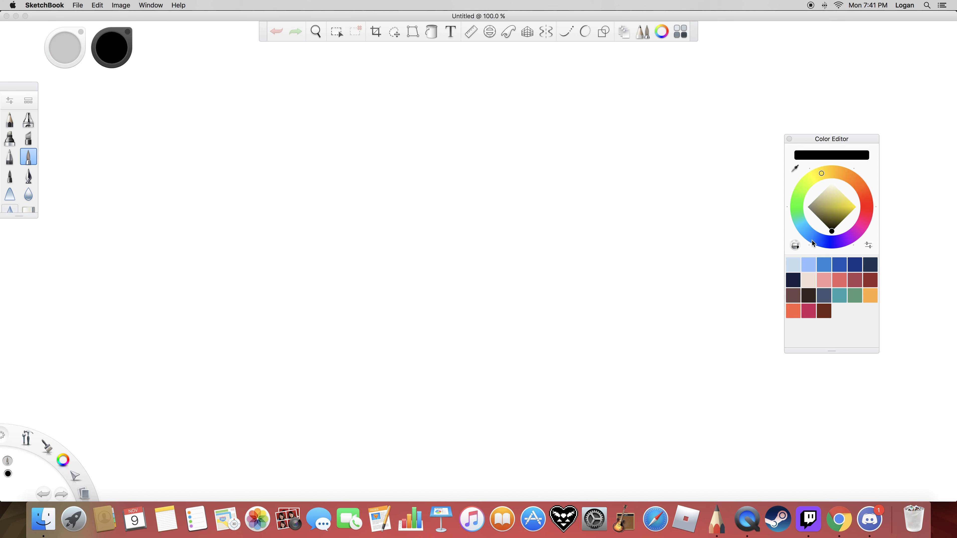
Draw a wide spiky-edged head outline in black and add jagged facial marks with a small wavy mouth inside.
drag(812, 240, 799, 163)
click(377, 246)
mouse_move(354, 175)
mouse_down()
mouse_move(316, 214)
mouse_move(449, 235)
mouse_move(506, 197)
mouse_move(466, 146)
mouse_move(355, 160)
mouse_up()
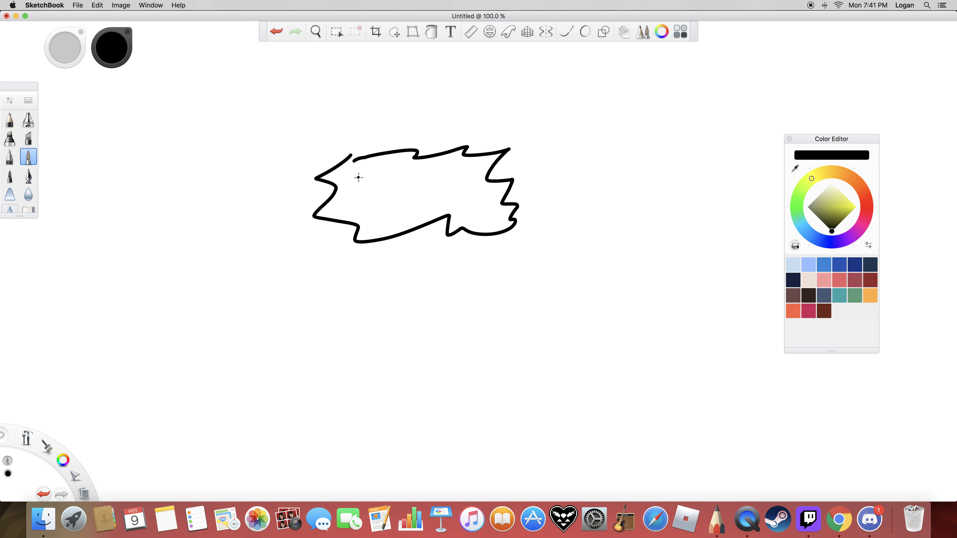
mouse_move(365, 201)
mouse_down()
mouse_move(368, 179)
mouse_move(398, 171)
mouse_up()
mouse_move(446, 209)
mouse_down()
mouse_move(463, 178)
mouse_move(419, 177)
mouse_move(437, 184)
mouse_move(402, 212)
mouse_move(423, 212)
mouse_up()
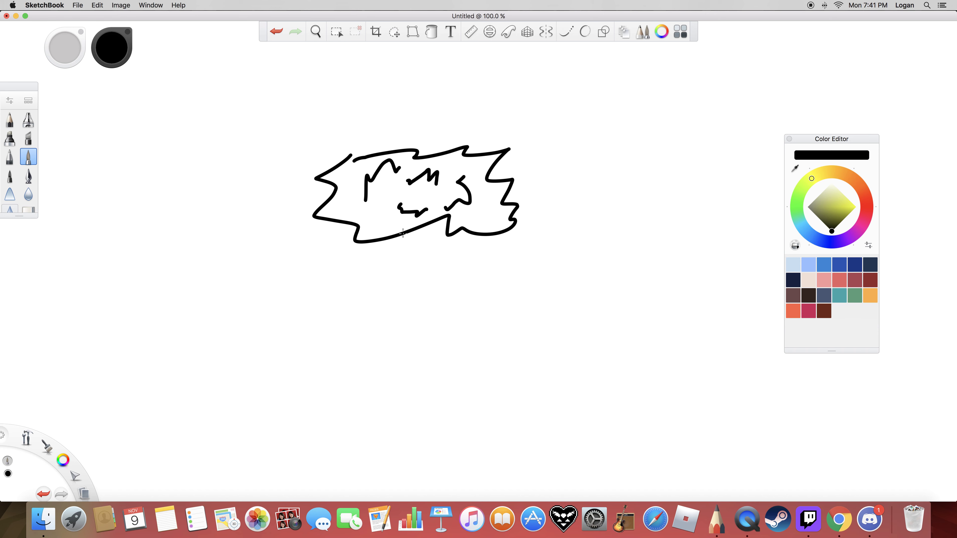
Draw a curved clawed arm reaching left from under the spiky head and a trunk-like body ending in spreading, root-like feet.
drag(398, 250, 312, 297)
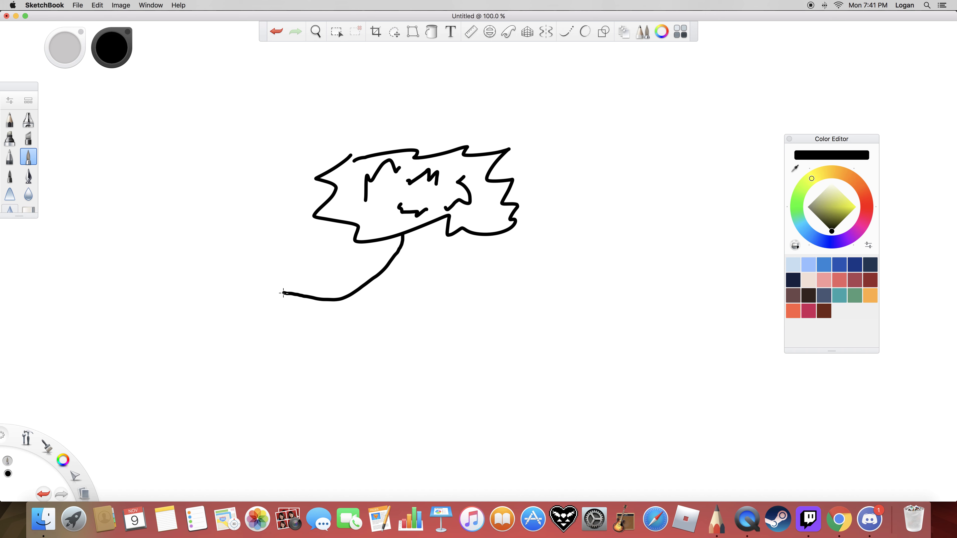
mouse_move(282, 293)
mouse_down()
mouse_move(271, 266)
mouse_move(268, 301)
mouse_move(260, 291)
mouse_move(272, 316)
mouse_move(255, 315)
mouse_up()
mouse_move(275, 313)
mouse_down()
mouse_move(320, 310)
mouse_move(371, 289)
mouse_move(415, 240)
mouse_move(402, 303)
mouse_move(340, 377)
mouse_move(347, 393)
mouse_move(387, 379)
mouse_move(340, 419)
mouse_move(407, 380)
mouse_move(490, 407)
mouse_move(418, 370)
mouse_move(478, 371)
mouse_move(429, 366)
mouse_move(424, 281)
mouse_move(437, 226)
mouse_up()
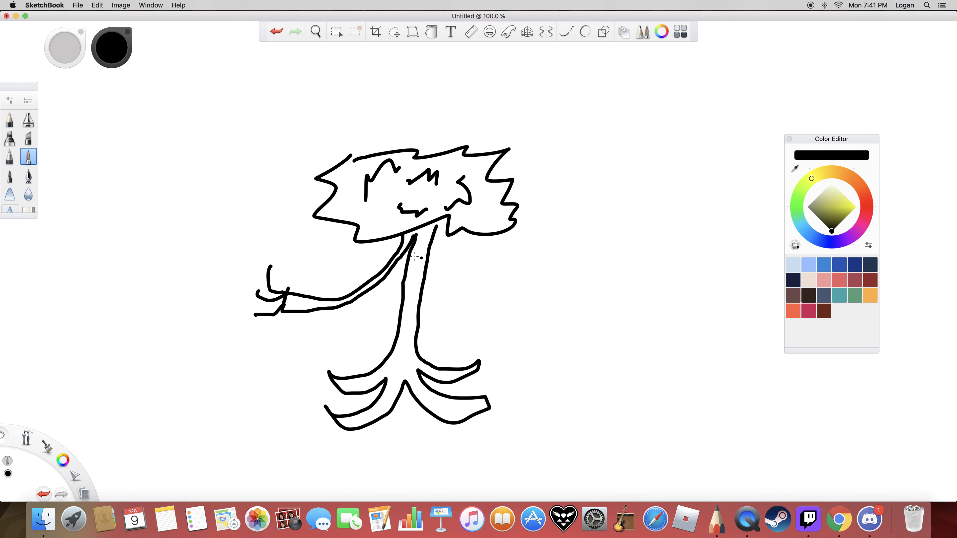
Add short bands across the upper trunk of the spiky-headed creature and small loops along its trunk and left arm.
mouse_move(406, 266)
mouse_down()
mouse_move(437, 274)
mouse_move(425, 296)
mouse_move(432, 302)
mouse_up()
drag(386, 319, 427, 327)
mouse_move(368, 280)
mouse_down()
mouse_move(356, 270)
mouse_move(333, 321)
mouse_move(341, 302)
mouse_up()
mouse_move(426, 291)
mouse_down()
mouse_move(442, 286)
mouse_move(387, 312)
mouse_move(409, 312)
mouse_up()
Draw a second arm reaching right with hooked fingers, and add small loops and a twig-like branch around the lower trunk.
mouse_move(436, 227)
mouse_down()
mouse_move(466, 281)
mouse_move(515, 284)
mouse_move(441, 223)
mouse_up()
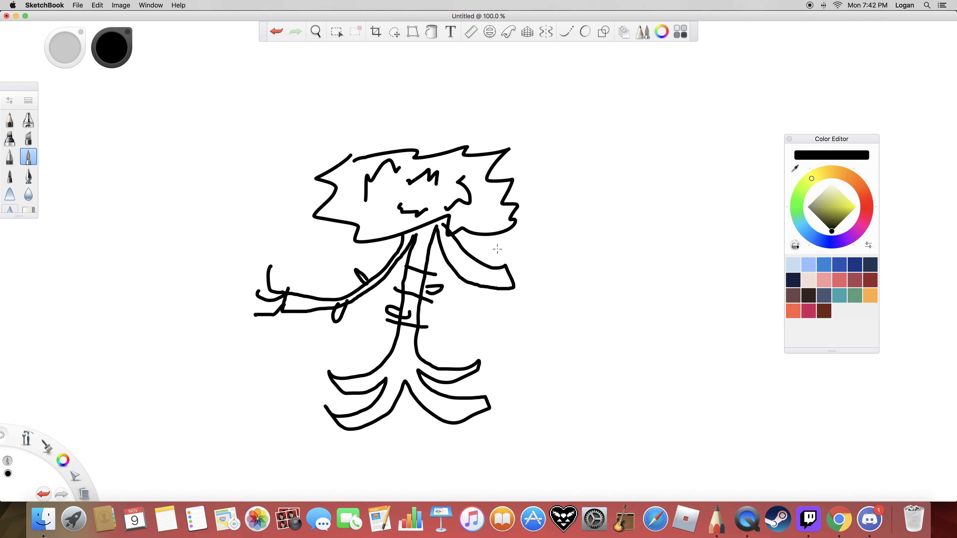
mouse_move(515, 255)
mouse_down()
mouse_move(510, 270)
mouse_move(534, 282)
mouse_move(486, 257)
mouse_move(453, 274)
mouse_up()
drag(433, 358, 448, 376)
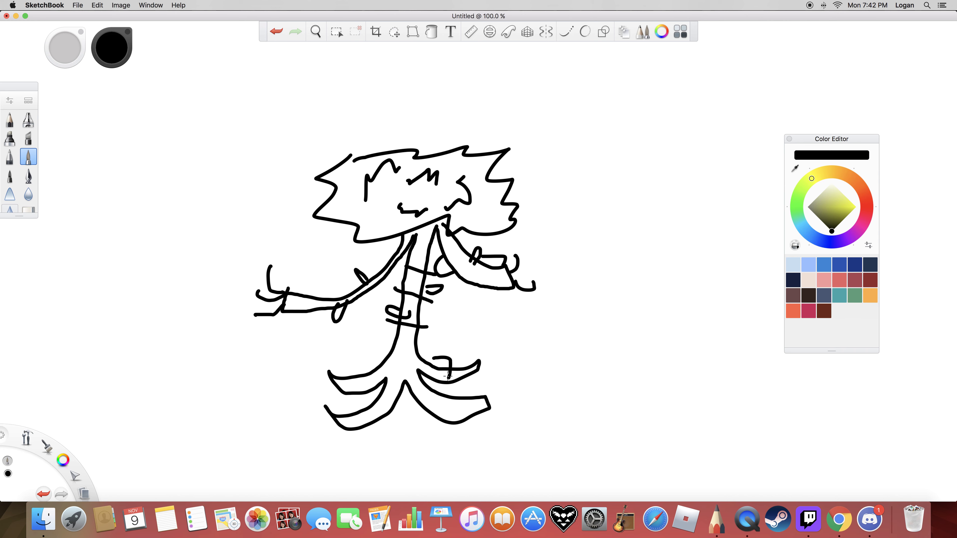
drag(374, 362, 375, 372)
mouse_move(418, 349)
mouse_down()
mouse_move(475, 332)
mouse_move(463, 324)
mouse_move(485, 316)
mouse_up()
Surround the tree-like creature with loose wavy black lines on both sides and above its head.
drag(569, 213, 583, 306)
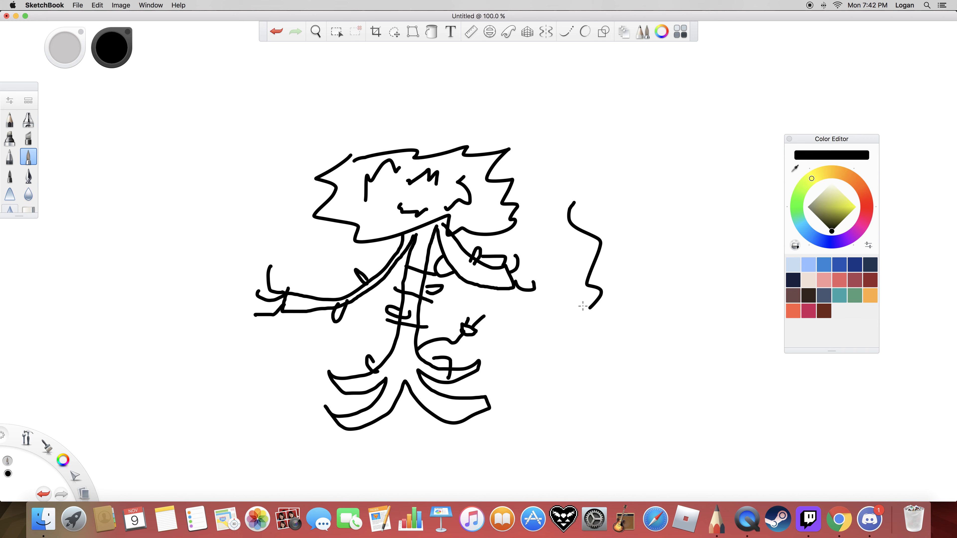
mouse_move(234, 358)
mouse_down()
mouse_move(235, 277)
mouse_move(257, 200)
mouse_up()
mouse_move(295, 138)
mouse_down()
mouse_move(289, 207)
mouse_move(278, 209)
mouse_up()
drag(356, 128, 371, 129)
drag(433, 121, 481, 133)
click(468, 128)
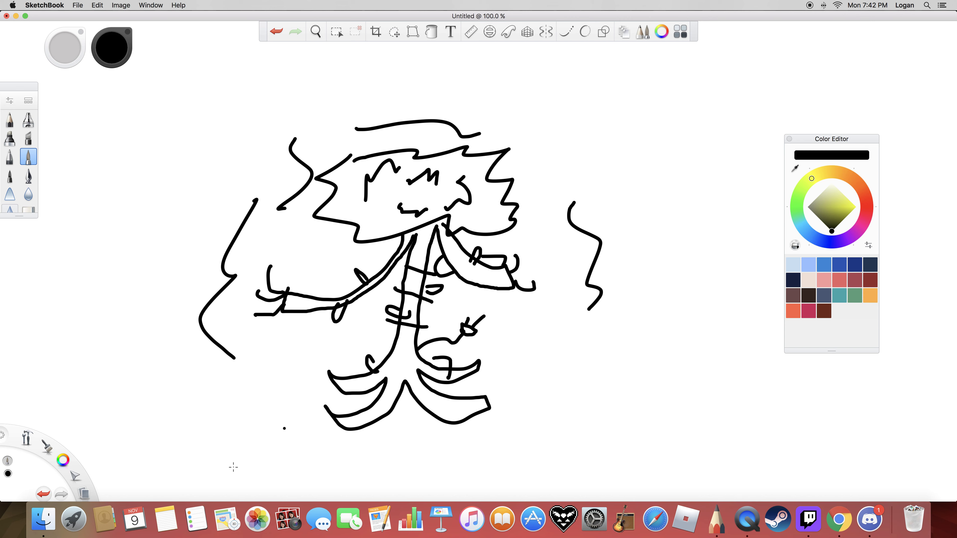
Discard the spiky-headed creature drawing without saving and start a fresh blank canvas.
key(super+w)
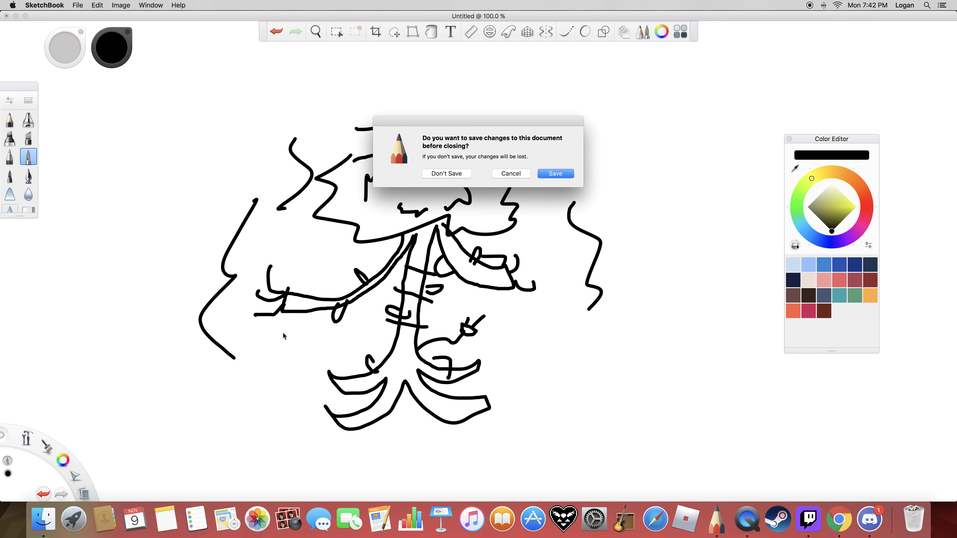
click(456, 171)
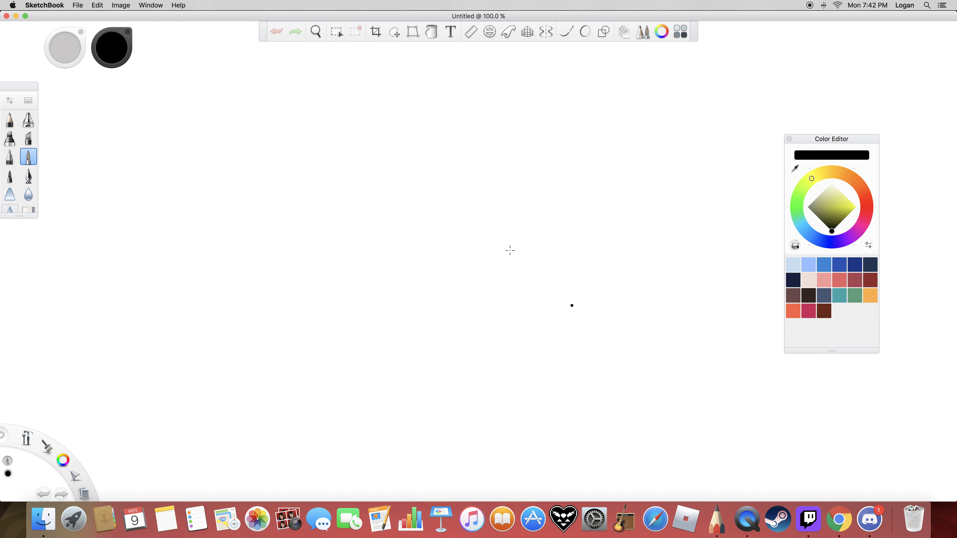
Draw a domed head in black with a wavy brim extending past both sides and two star-shaped eyes.
mouse_move(362, 180)
mouse_down()
mouse_move(523, 147)
mouse_move(564, 158)
mouse_up()
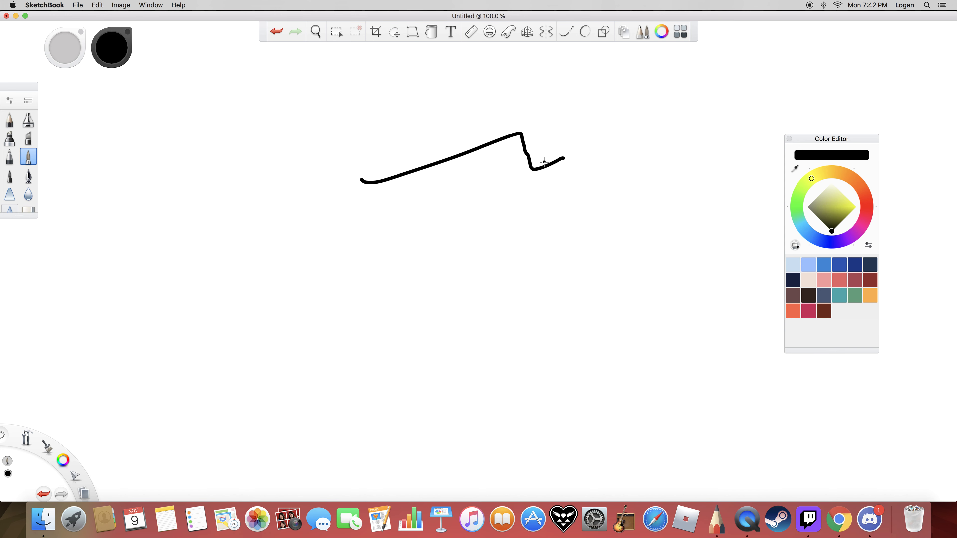
click(276, 31)
mouse_move(297, 121)
mouse_down()
mouse_move(465, 152)
mouse_move(535, 145)
mouse_up()
mouse_move(342, 159)
mouse_down()
mouse_move(336, 150)
mouse_move(466, 98)
mouse_move(483, 162)
mouse_up()
mouse_move(378, 115)
mouse_down()
mouse_move(386, 96)
mouse_move(404, 103)
mouse_move(386, 116)
mouse_up()
mouse_move(436, 148)
mouse_down()
mouse_move(480, 134)
mouse_move(439, 147)
mouse_up()
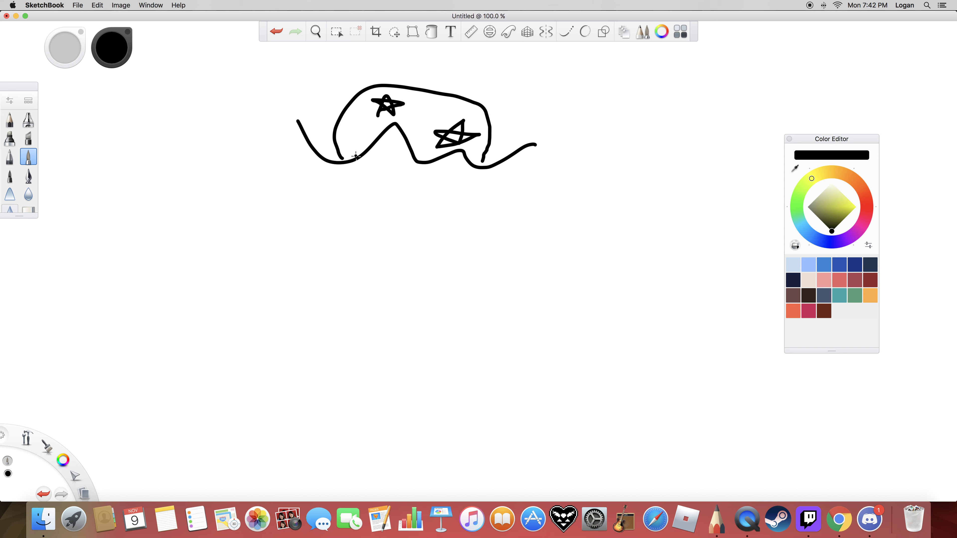
Draw a cluster of curling tentacles beneath the domed head and add zigzag lines around the creature.
mouse_move(361, 156)
mouse_down()
mouse_move(342, 231)
mouse_move(294, 230)
mouse_move(381, 217)
mouse_move(325, 272)
mouse_move(349, 320)
mouse_move(405, 221)
mouse_move(393, 311)
mouse_move(353, 345)
mouse_move(418, 317)
mouse_move(429, 334)
mouse_move(487, 338)
mouse_move(463, 322)
mouse_move(448, 242)
mouse_move(507, 251)
mouse_move(470, 260)
mouse_move(486, 199)
mouse_move(560, 245)
mouse_move(525, 239)
mouse_move(451, 157)
mouse_up()
click(439, 162)
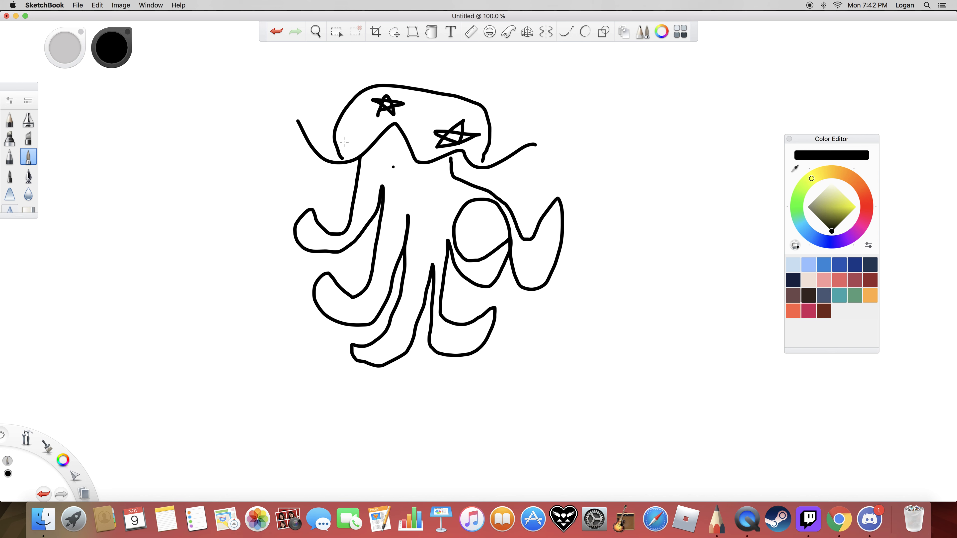
drag(252, 90, 242, 157)
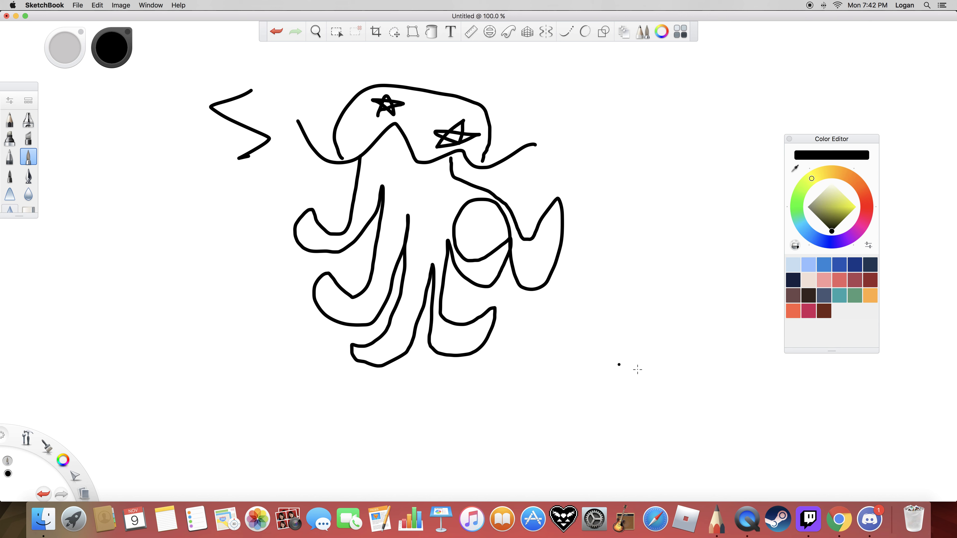
mouse_move(615, 362)
mouse_down()
mouse_move(689, 220)
mouse_move(660, 233)
mouse_up()
drag(538, 108, 621, 191)
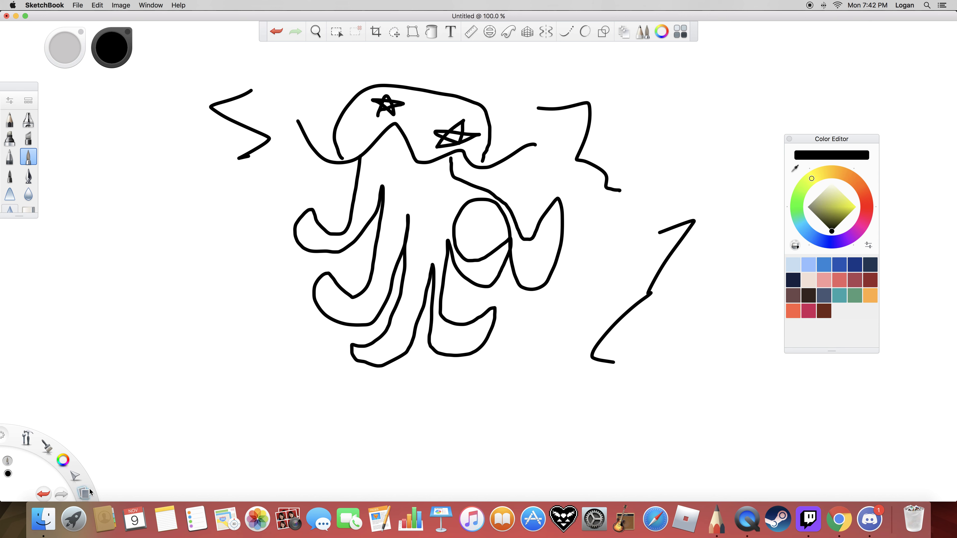
Discard the tentacled creature drawing without saving and start a fresh blank canvas.
key(super+w)
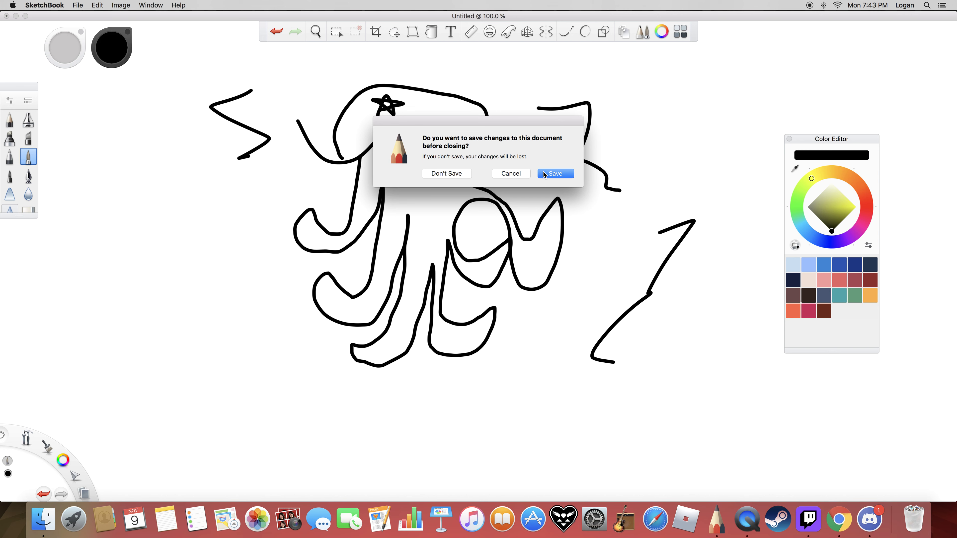
click(546, 173)
click(519, 210)
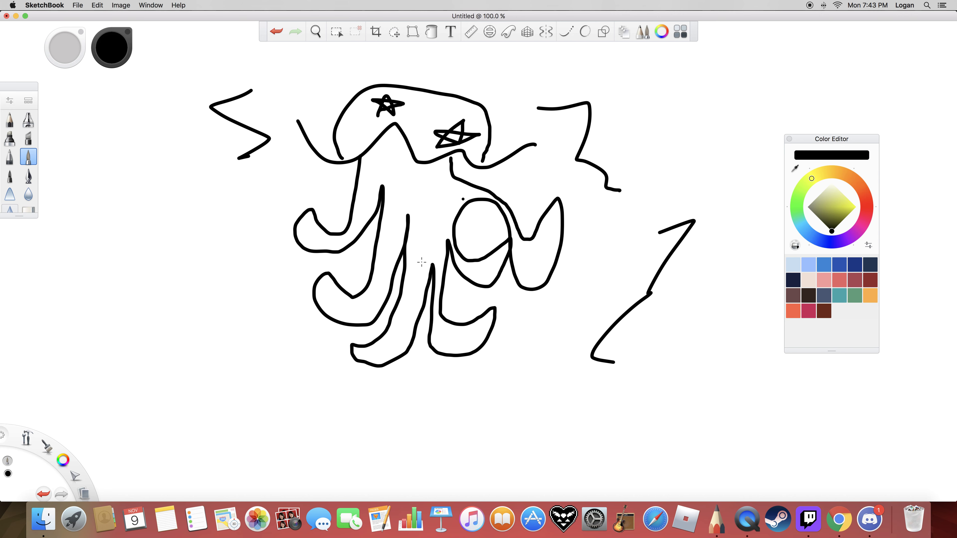
key(super+w)
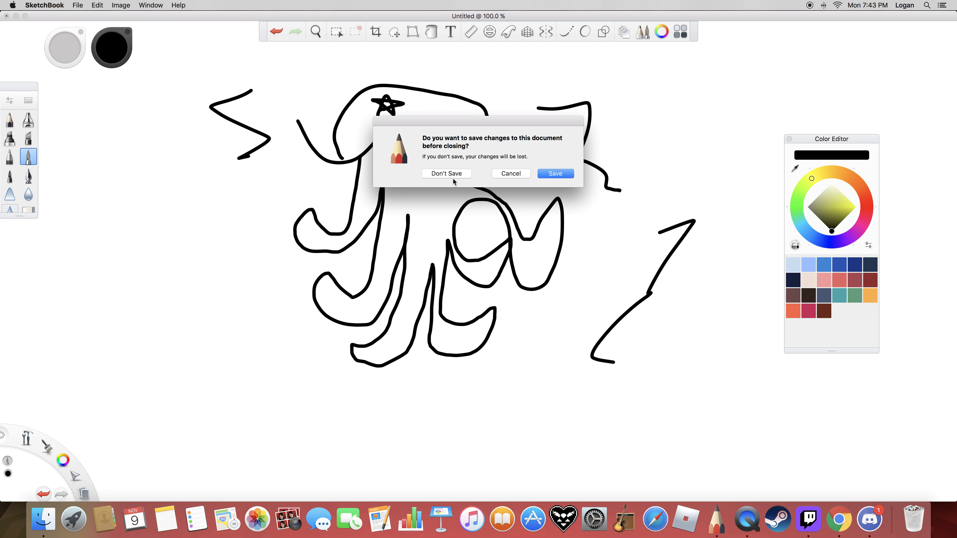
click(454, 178)
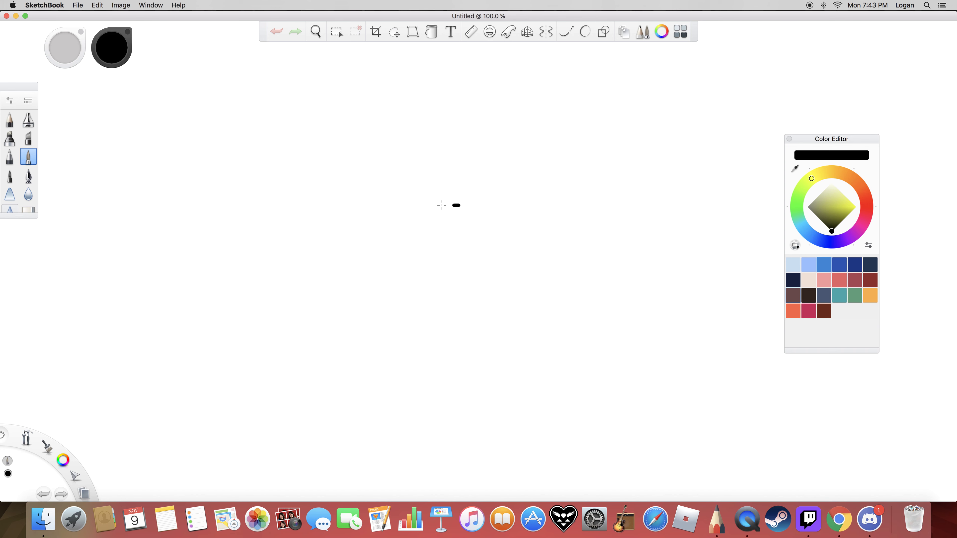
Draw a bird-like creature with a flat hat, curved brim, beak, large rounded body and two thin clawed feet.
mouse_move(442, 205)
mouse_down()
mouse_move(416, 190)
mouse_move(455, 220)
mouse_move(460, 205)
mouse_move(463, 240)
mouse_move(486, 238)
mouse_move(464, 202)
mouse_move(475, 236)
mouse_move(480, 223)
mouse_move(468, 214)
mouse_move(486, 210)
mouse_move(496, 190)
mouse_move(476, 223)
mouse_move(414, 173)
mouse_move(394, 174)
mouse_move(425, 165)
mouse_move(499, 176)
mouse_move(422, 251)
mouse_move(506, 323)
mouse_move(482, 216)
mouse_up()
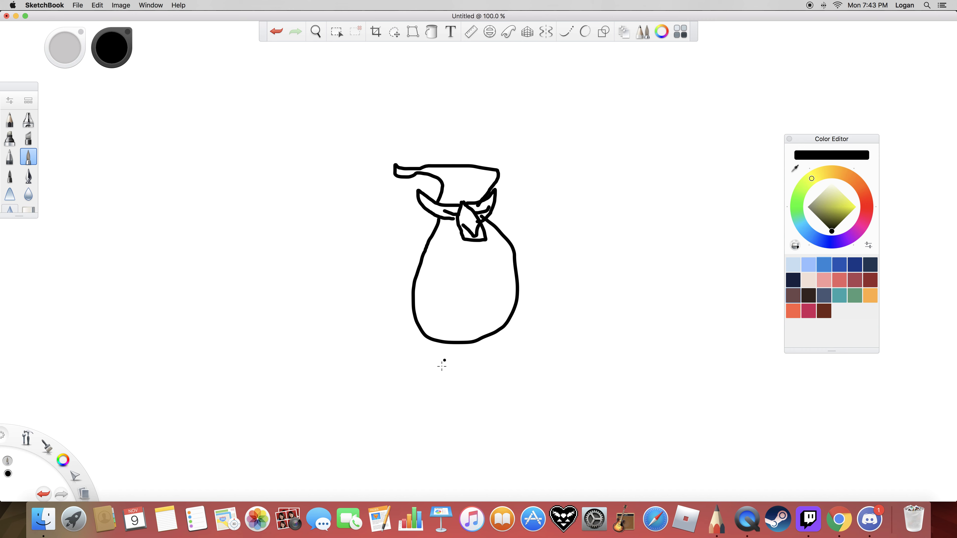
mouse_move(433, 348)
mouse_down()
mouse_move(387, 365)
mouse_move(416, 382)
mouse_move(401, 403)
mouse_up()
mouse_move(484, 339)
mouse_down()
mouse_move(506, 374)
mouse_move(526, 362)
mouse_move(541, 381)
mouse_up()
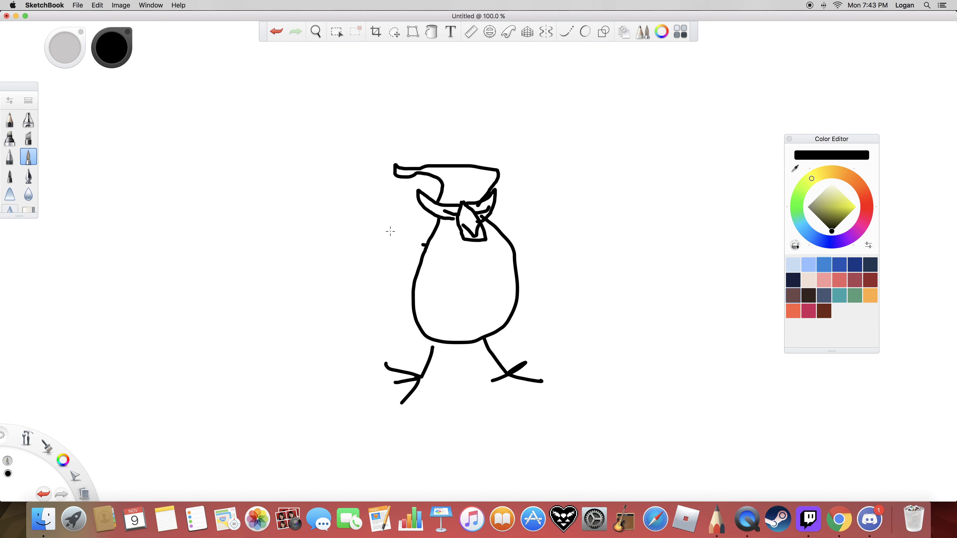
Give the bird two feathered wings, a tail, a belly oval and hat stripes, and sweep a large loop around it.
mouse_move(425, 245)
mouse_down()
mouse_move(376, 248)
mouse_move(400, 264)
mouse_move(431, 256)
mouse_up()
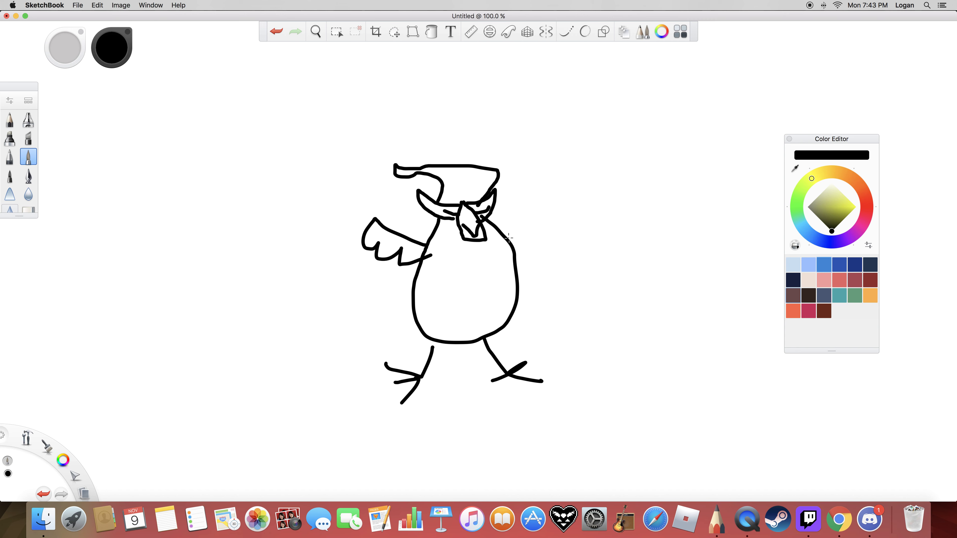
mouse_move(508, 238)
mouse_down()
mouse_move(571, 249)
mouse_move(480, 288)
mouse_move(459, 259)
mouse_up()
mouse_move(420, 323)
mouse_down()
mouse_move(374, 338)
mouse_move(414, 356)
mouse_move(457, 314)
mouse_up()
mouse_move(444, 170)
mouse_down()
mouse_move(470, 196)
mouse_move(489, 189)
mouse_up()
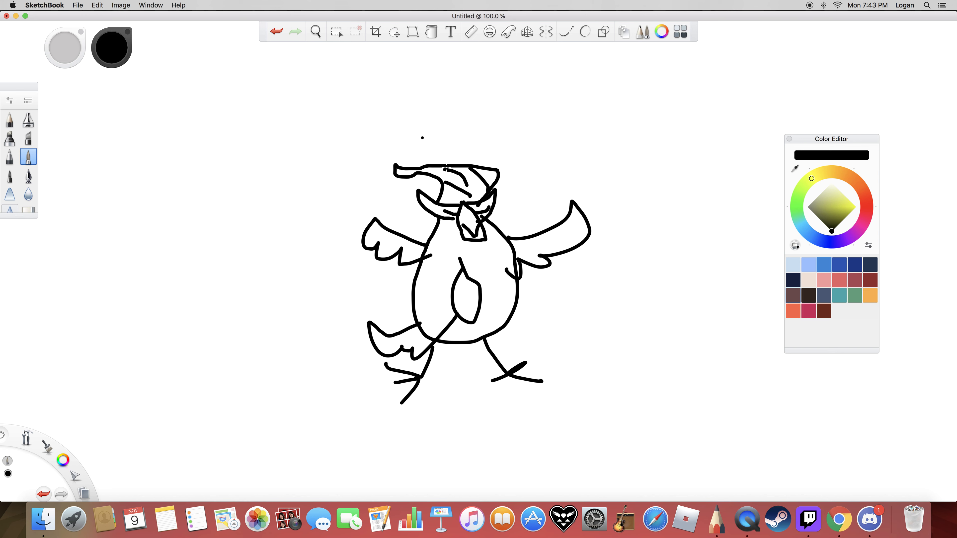
mouse_move(467, 118)
mouse_down()
mouse_move(417, 141)
mouse_move(732, 280)
mouse_move(355, 271)
mouse_up()
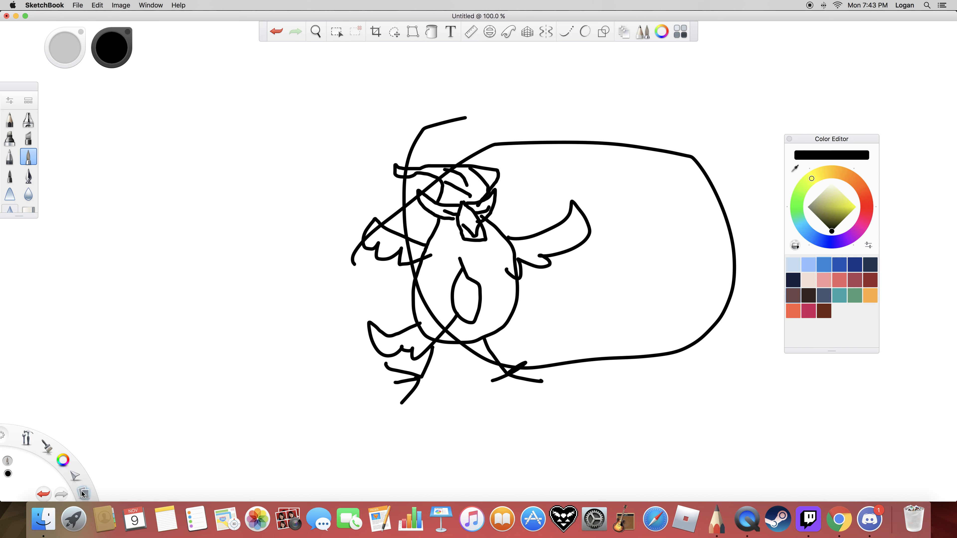
Discard the bird creature drawing without saving and start a fresh blank canvas.
key(super+w)
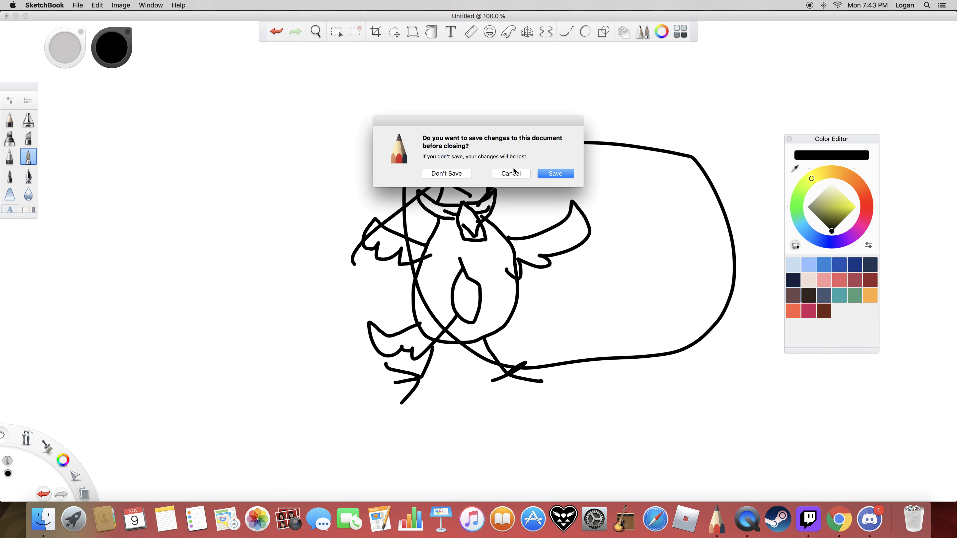
click(456, 167)
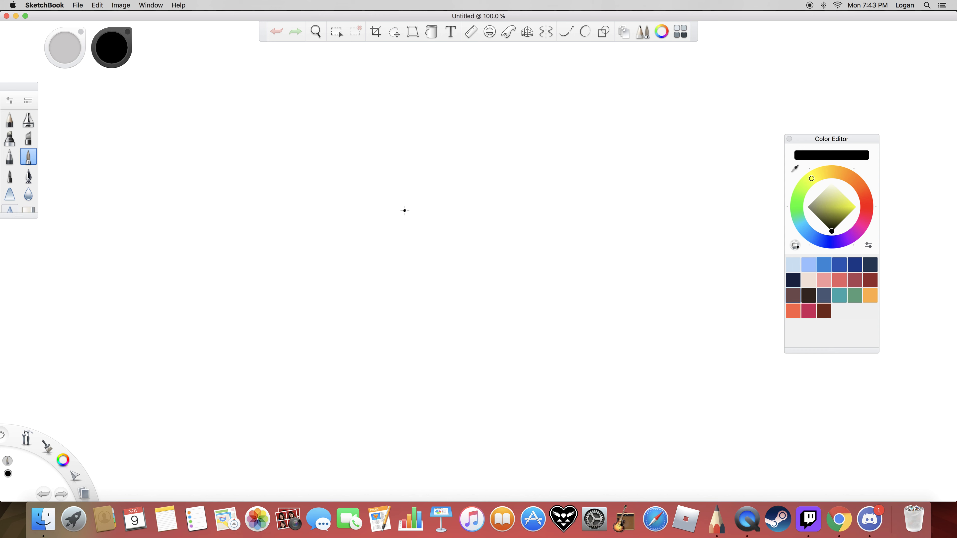
Draw a small oval head with line eyes, a smile and two curled antennae, and a scarf trailing to the right.
mouse_move(445, 177)
mouse_down()
mouse_move(442, 222)
mouse_move(455, 174)
mouse_move(445, 175)
mouse_up()
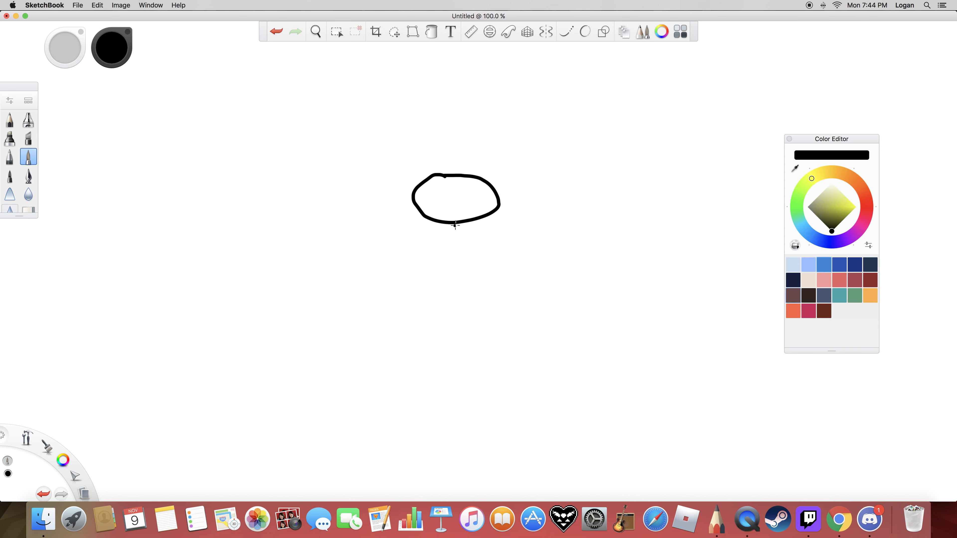
mouse_move(454, 223)
mouse_down()
mouse_move(421, 225)
mouse_move(556, 226)
mouse_move(491, 229)
mouse_move(566, 249)
mouse_move(471, 226)
mouse_up()
click(473, 216)
click(447, 199)
mouse_move(432, 199)
mouse_down()
mouse_move(477, 206)
mouse_move(462, 205)
mouse_move(490, 162)
mouse_move(510, 172)
mouse_up()
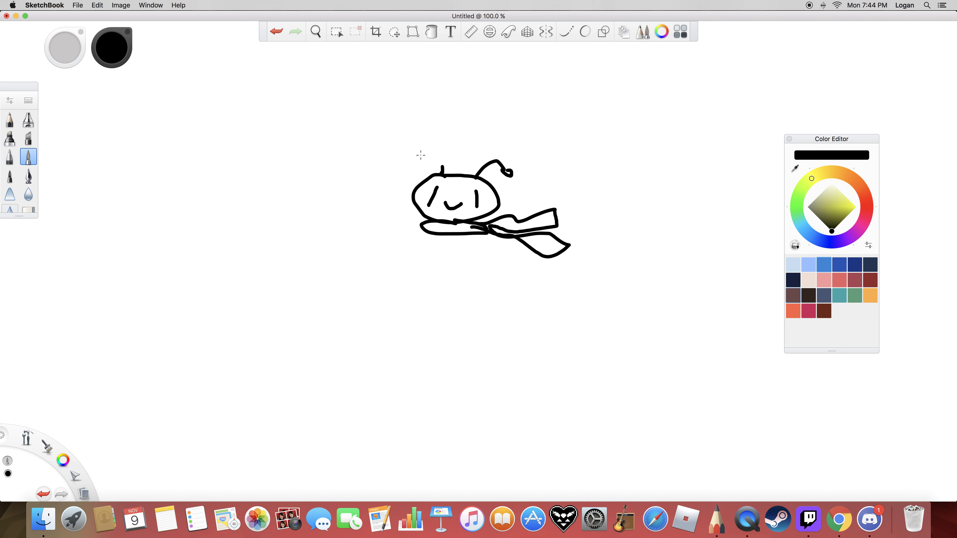
drag(443, 171, 417, 157)
click(425, 187)
Draw a small flared body beneath the scarf with two thin arms, two curved legs and squiggles on the chest.
mouse_move(438, 236)
mouse_down()
mouse_move(488, 245)
mouse_move(480, 256)
mouse_up()
mouse_move(417, 223)
mouse_down()
mouse_move(417, 252)
mouse_move(393, 273)
mouse_up()
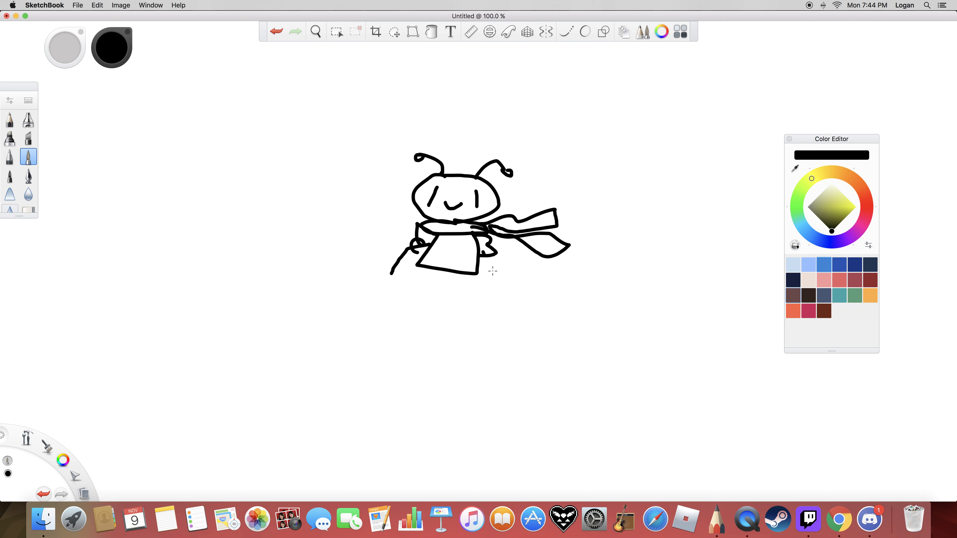
drag(482, 252, 503, 274)
mouse_move(429, 274)
mouse_down()
mouse_move(465, 313)
mouse_move(510, 319)
mouse_up()
mouse_move(441, 258)
mouse_down()
mouse_move(448, 248)
mouse_move(462, 260)
mouse_move(443, 245)
mouse_move(450, 240)
mouse_up()
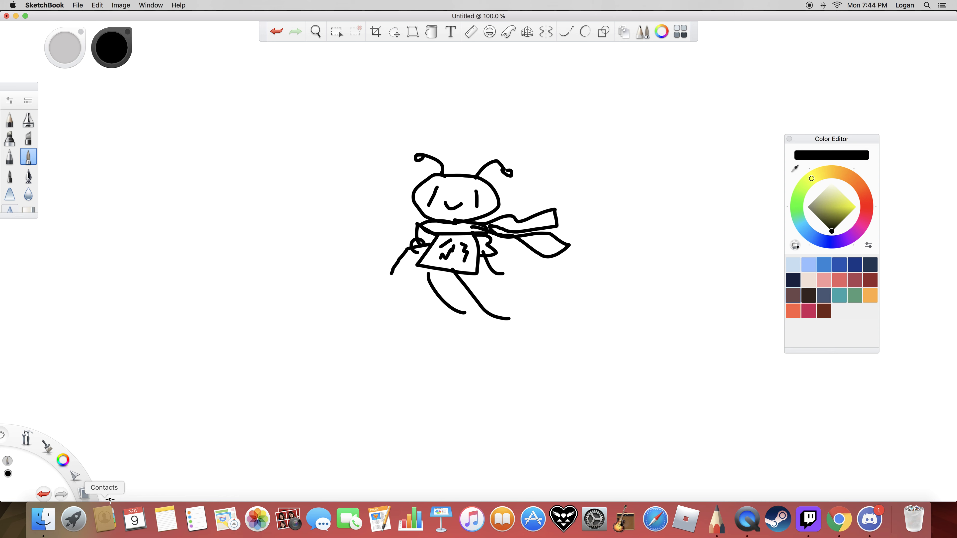
Discard the scarf-wearing creature drawing without saving and start a fresh blank canvas.
drag(87, 497, 98, 484)
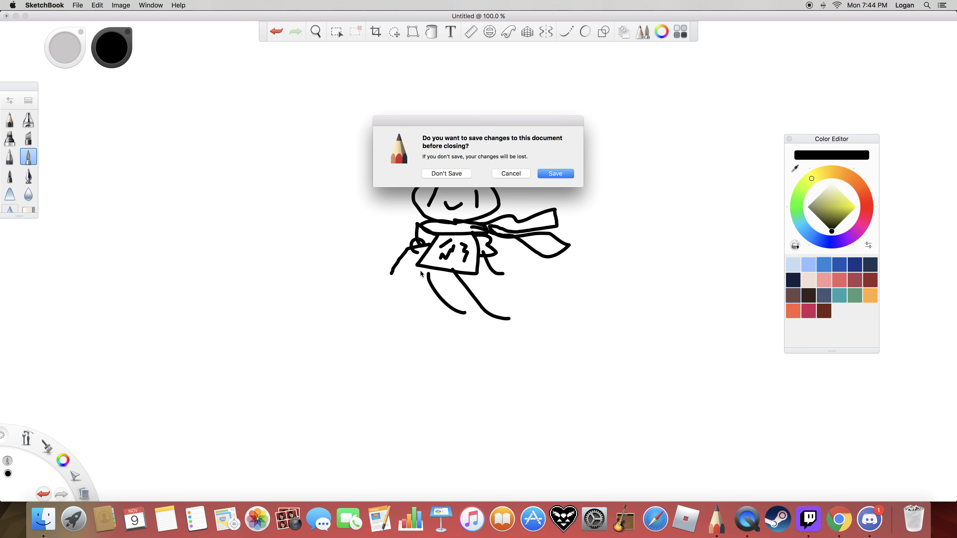
click(465, 176)
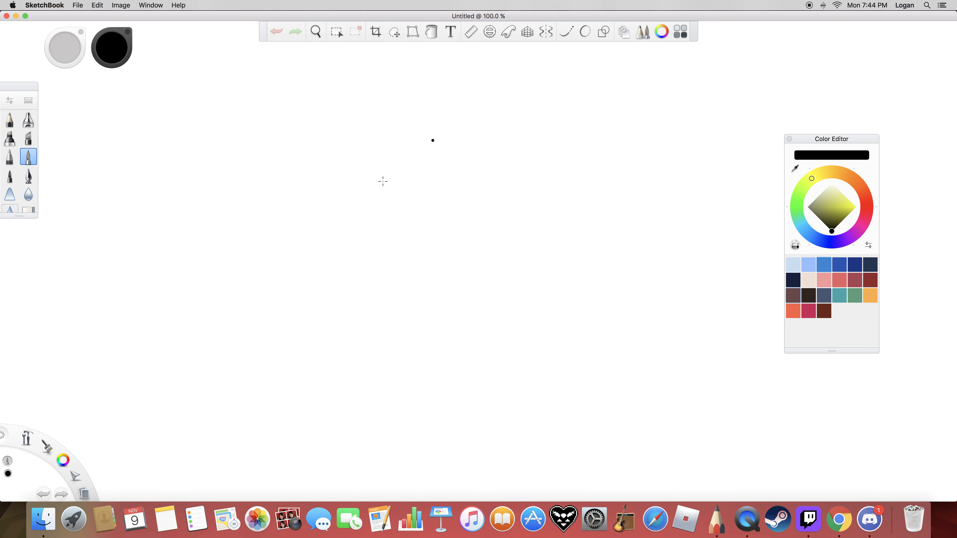
Draw a large rounded head with a jagged fringe, a swept-back hair tuft, dot eyes and a wide smile.
mouse_move(373, 175)
mouse_down()
mouse_move(372, 204)
mouse_move(402, 202)
mouse_move(452, 171)
mouse_move(467, 210)
mouse_move(515, 214)
mouse_move(540, 236)
mouse_move(536, 162)
mouse_move(479, 133)
mouse_move(380, 107)
mouse_move(354, 122)
mouse_move(408, 136)
mouse_move(358, 188)
mouse_move(520, 267)
mouse_move(535, 235)
mouse_up()
click(461, 225)
drag(402, 226, 524, 255)
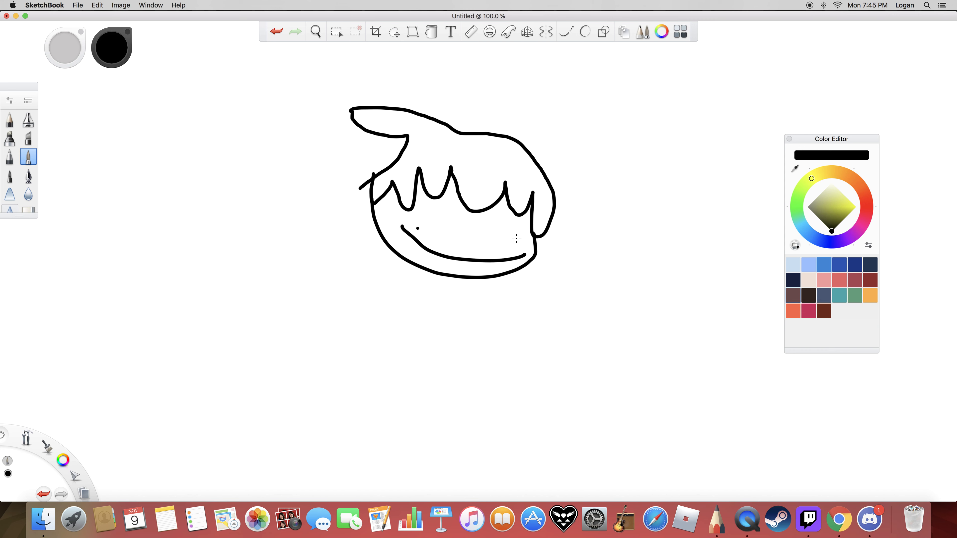
Draw a long narrow torso with a band and pointed flap at its base, and a spiral-ended arm on the left.
mouse_move(426, 274)
mouse_down()
mouse_move(417, 370)
mouse_move(474, 388)
mouse_up()
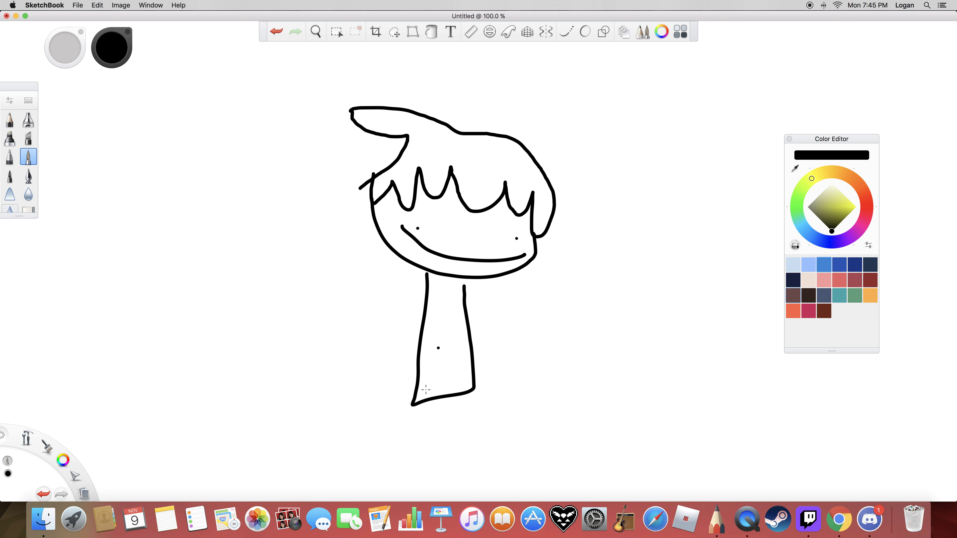
mouse_move(420, 391)
mouse_down()
mouse_move(438, 419)
mouse_move(452, 371)
mouse_move(409, 394)
mouse_move(476, 369)
mouse_up()
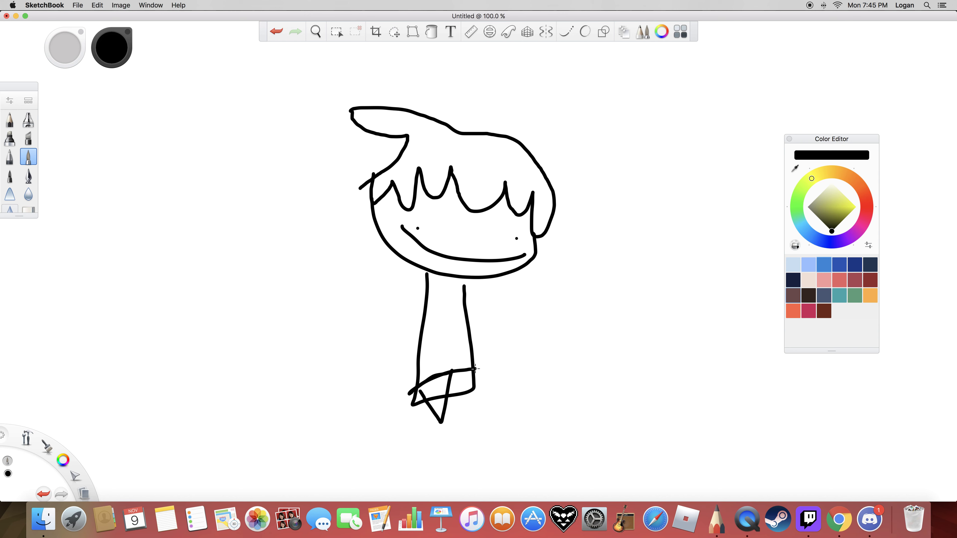
mouse_move(424, 292)
mouse_down()
mouse_move(358, 297)
mouse_move(362, 288)
mouse_up()
mouse_move(357, 281)
mouse_down()
mouse_move(387, 278)
mouse_move(344, 278)
mouse_up()
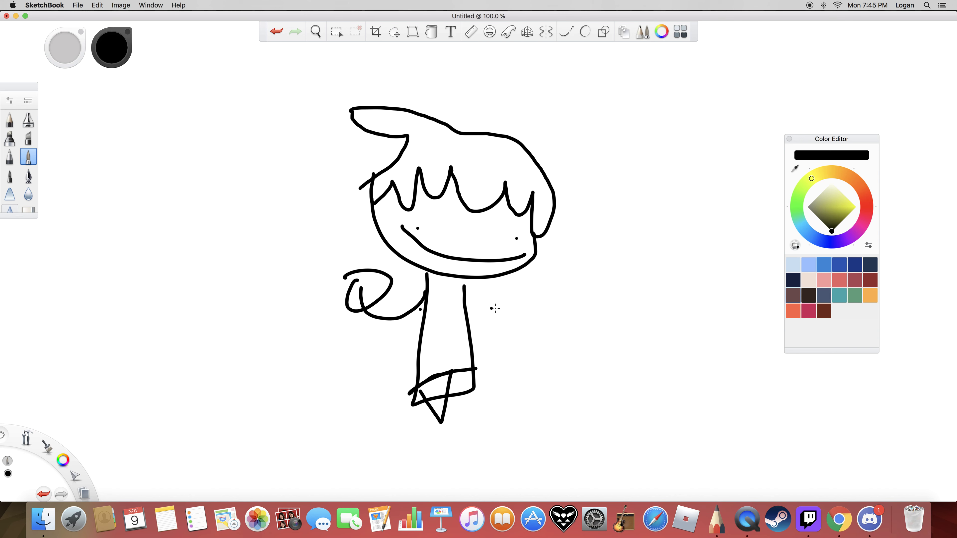
Draw a curved right arm ending in a large round hand, and two thin legs with upturned feet.
mouse_move(483, 308)
mouse_down()
mouse_move(500, 333)
mouse_move(577, 299)
mouse_move(545, 342)
mouse_up()
click(494, 388)
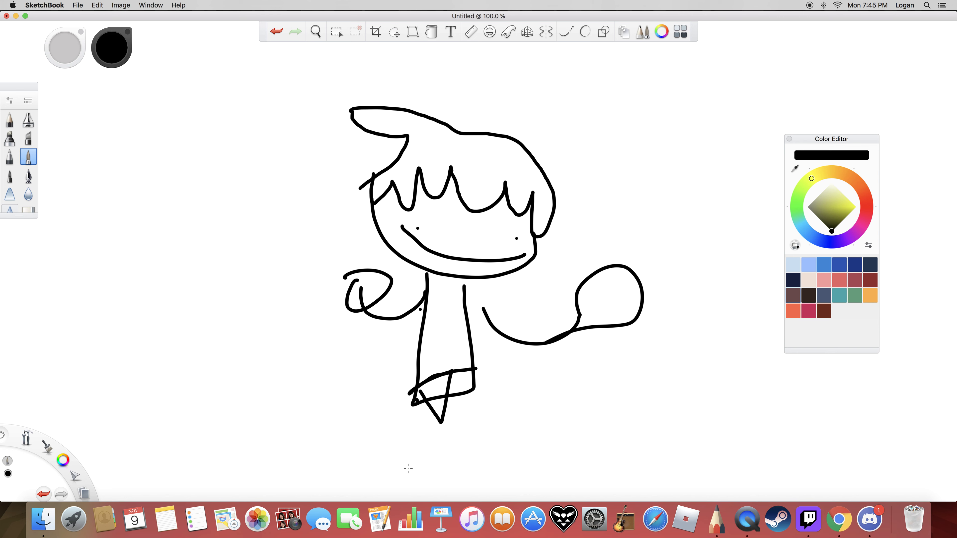
drag(418, 400, 376, 426)
mouse_move(472, 391)
mouse_down()
mouse_move(503, 457)
mouse_move(566, 425)
mouse_up()
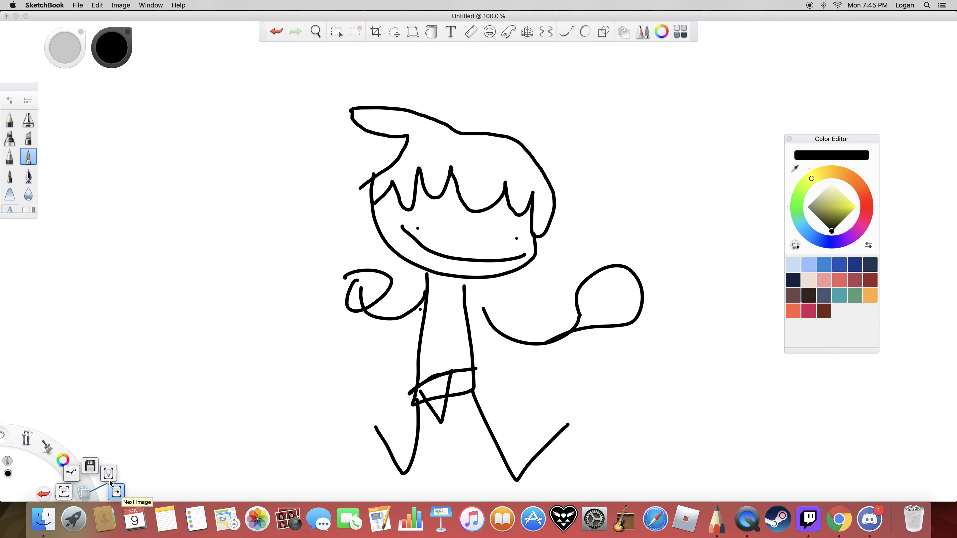
Discard the fringe-haired character drawing without saving and start a fresh blank canvas.
key(super+w)
click(446, 174)
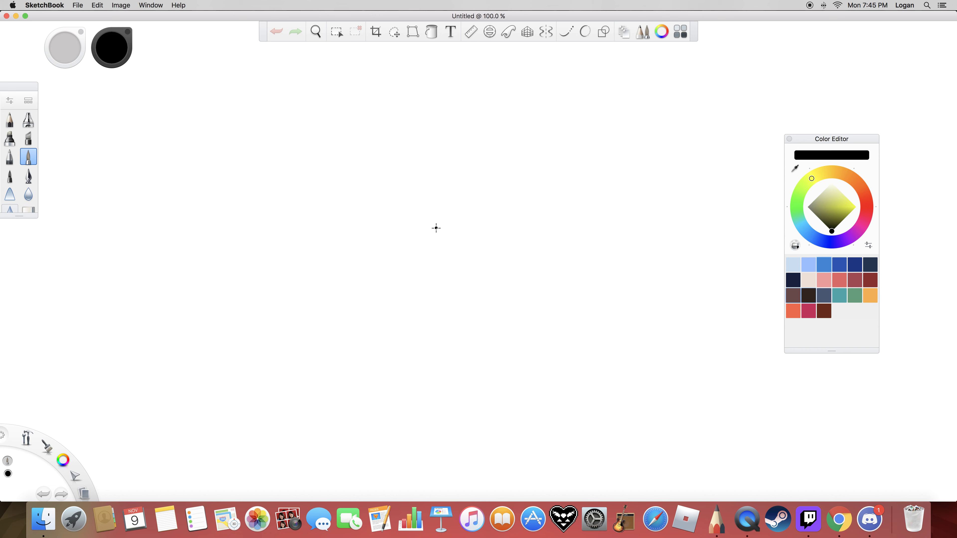
Draw a rounded snouted head with a slanted straight mouth and two short vertical slit eyes.
mouse_move(483, 228)
mouse_down()
mouse_move(443, 260)
mouse_move(489, 306)
mouse_move(521, 301)
mouse_up()
drag(444, 295, 535, 279)
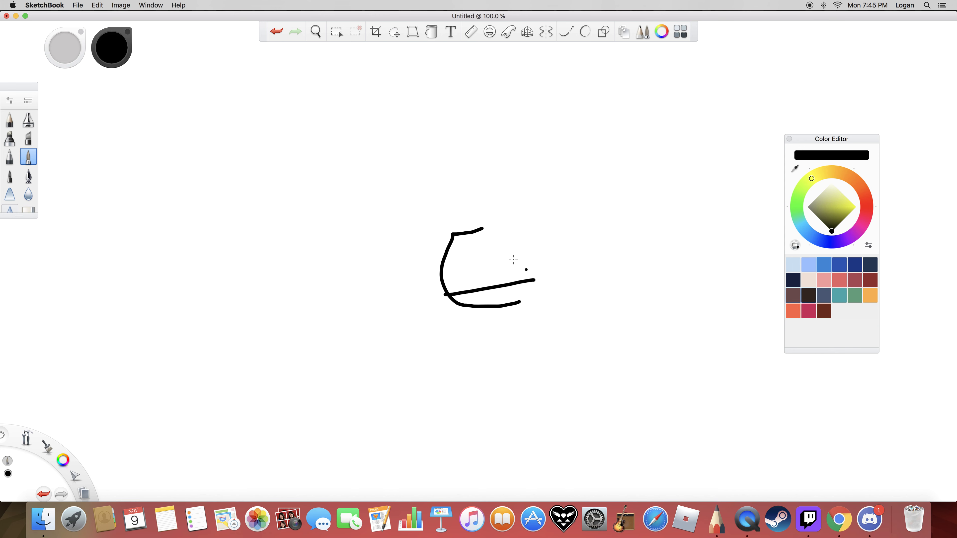
mouse_move(511, 234)
mouse_down()
mouse_move(512, 258)
mouse_move(473, 263)
mouse_up()
Draw the creature's curved back and a tall narrow body running off the canvas's lower edge, with an inner belly line.
mouse_move(482, 228)
mouse_down()
mouse_move(556, 274)
mouse_move(548, 388)
mouse_up()
drag(520, 302, 517, 431)
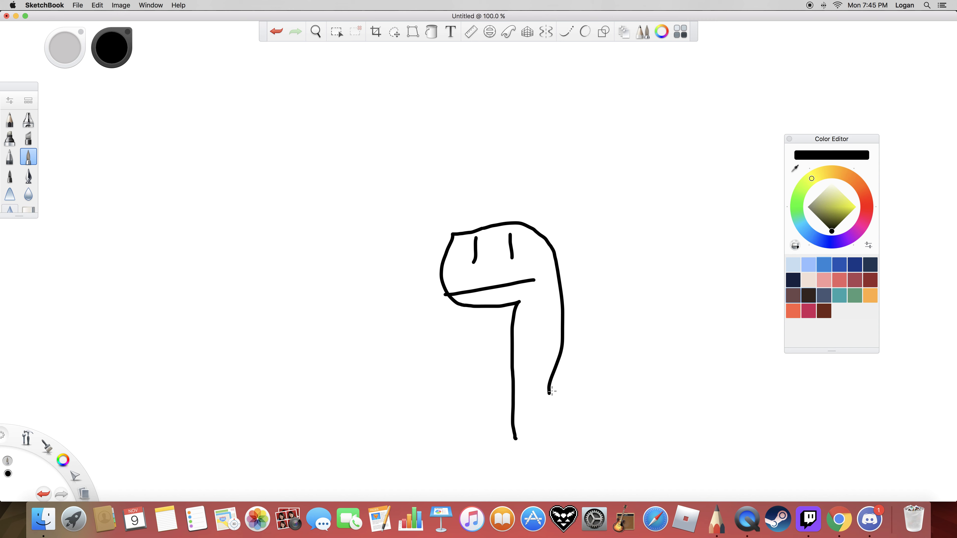
drag(551, 392, 557, 501)
drag(515, 410, 512, 501)
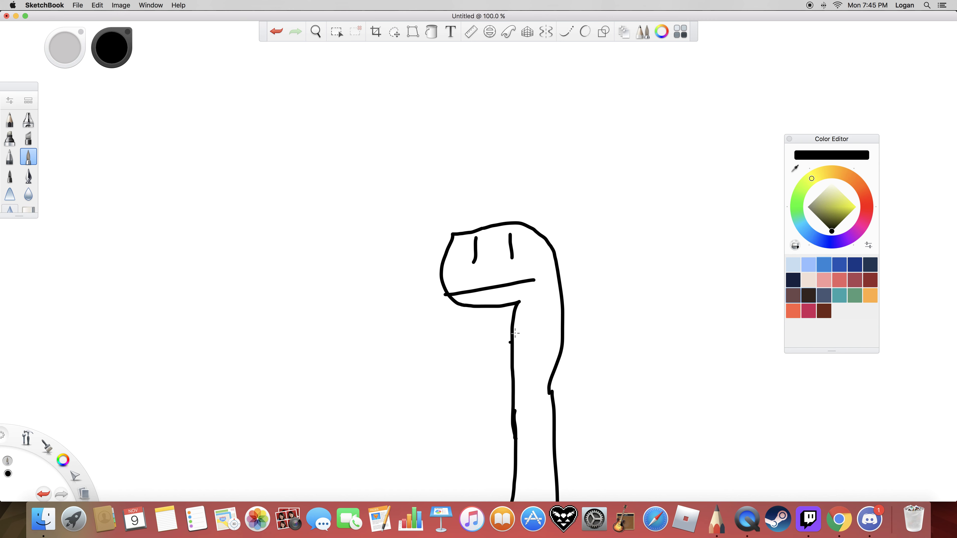
drag(518, 327, 513, 502)
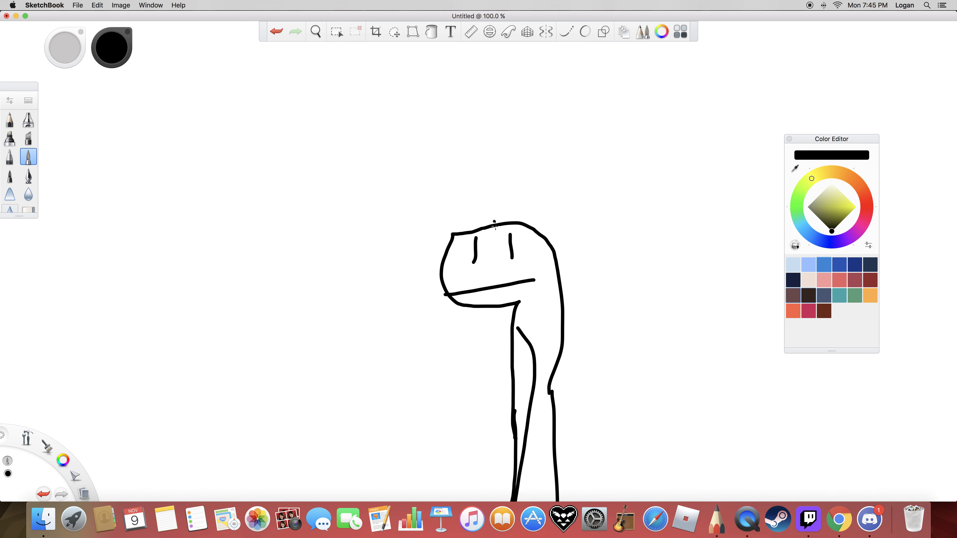
Add an uneven spiked crest down the head and back, and two thin arms ending in small outlined hands.
mouse_move(499, 208)
mouse_down()
mouse_move(499, 200)
mouse_move(530, 211)
mouse_move(557, 254)
mouse_move(569, 317)
mouse_move(555, 368)
mouse_up()
drag(547, 370, 589, 371)
click(520, 337)
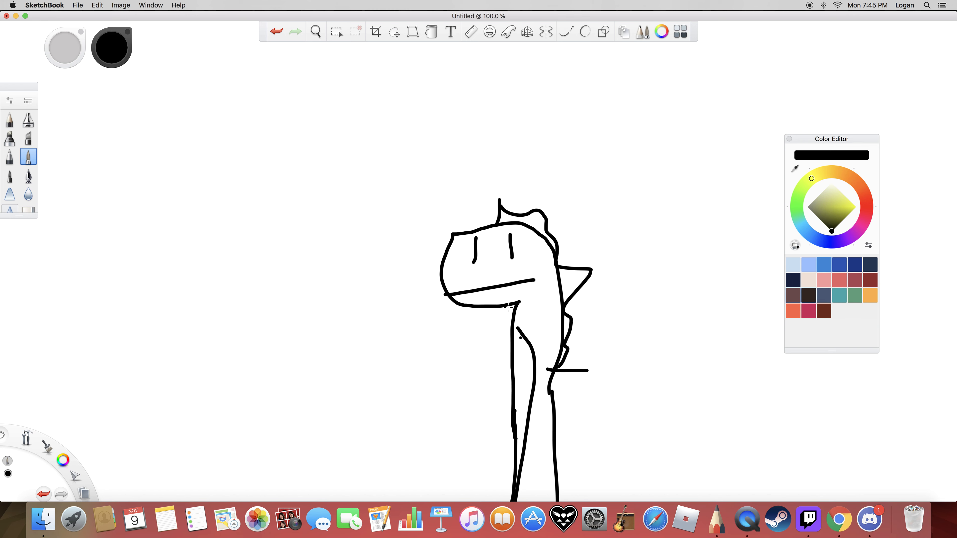
mouse_move(530, 321)
mouse_down()
mouse_move(633, 460)
mouse_move(615, 448)
mouse_up()
mouse_move(504, 358)
mouse_down()
mouse_move(445, 377)
mouse_move(404, 352)
mouse_move(413, 352)
mouse_up()
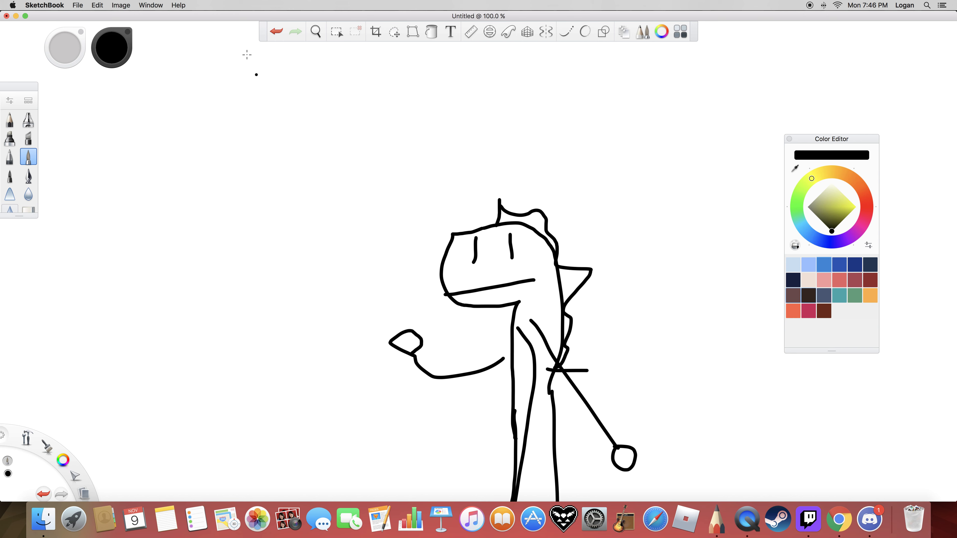
Discard the long-necked spiked creature without saving and start a fresh blank canvas.
mouse_move(89, 495)
mouse_down()
mouse_move(118, 475)
mouse_move(125, 485)
mouse_up()
click(466, 174)
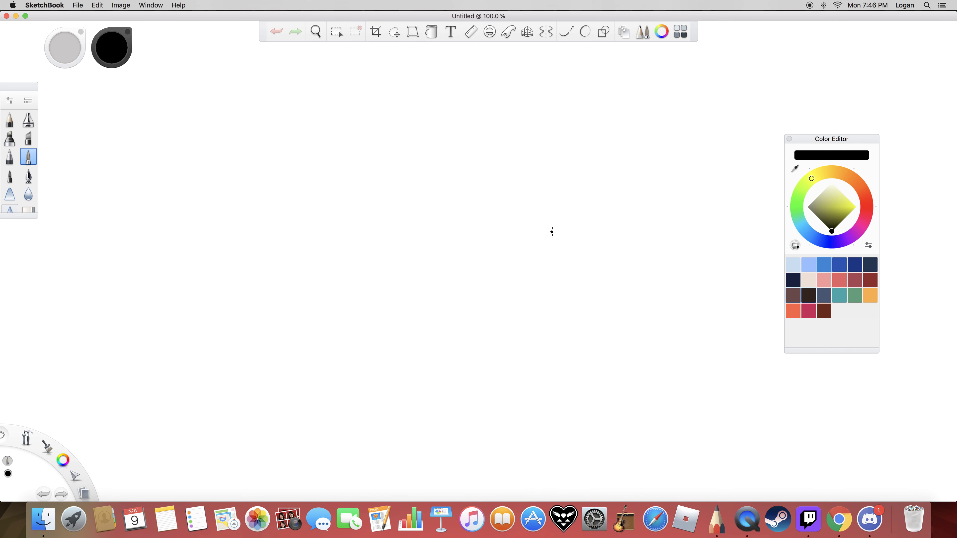
Draw a curled fish-like creature with a long snout, round nose, bulging eyes, antenna, fins and a forked tail.
mouse_move(485, 245)
mouse_down()
mouse_move(438, 266)
mouse_move(433, 281)
mouse_move(443, 264)
mouse_move(453, 272)
mouse_move(502, 257)
mouse_move(487, 234)
mouse_move(507, 229)
mouse_move(513, 246)
mouse_move(497, 256)
mouse_move(515, 249)
mouse_move(545, 212)
mouse_up()
click(495, 244)
click(501, 243)
mouse_move(516, 269)
mouse_down()
mouse_move(528, 278)
mouse_move(504, 331)
mouse_move(473, 349)
mouse_move(492, 348)
mouse_move(577, 293)
mouse_move(525, 249)
mouse_move(533, 300)
mouse_move(539, 294)
mouse_up()
mouse_move(579, 290)
mouse_down()
mouse_move(609, 291)
mouse_move(572, 269)
mouse_move(543, 275)
mouse_move(528, 350)
mouse_up()
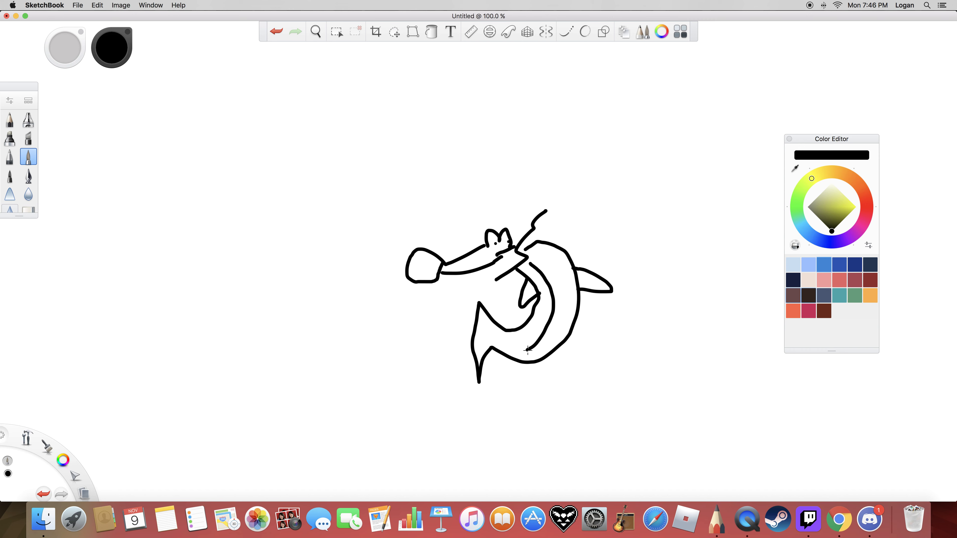
Draw three small loose shapes around the creature: below its nose, beyond its lower back and above its fin.
mouse_move(414, 294)
mouse_down()
mouse_move(404, 308)
mouse_move(446, 298)
mouse_move(410, 295)
mouse_up()
click(448, 312)
mouse_move(632, 352)
mouse_down()
mouse_move(635, 382)
mouse_move(599, 344)
mouse_up()
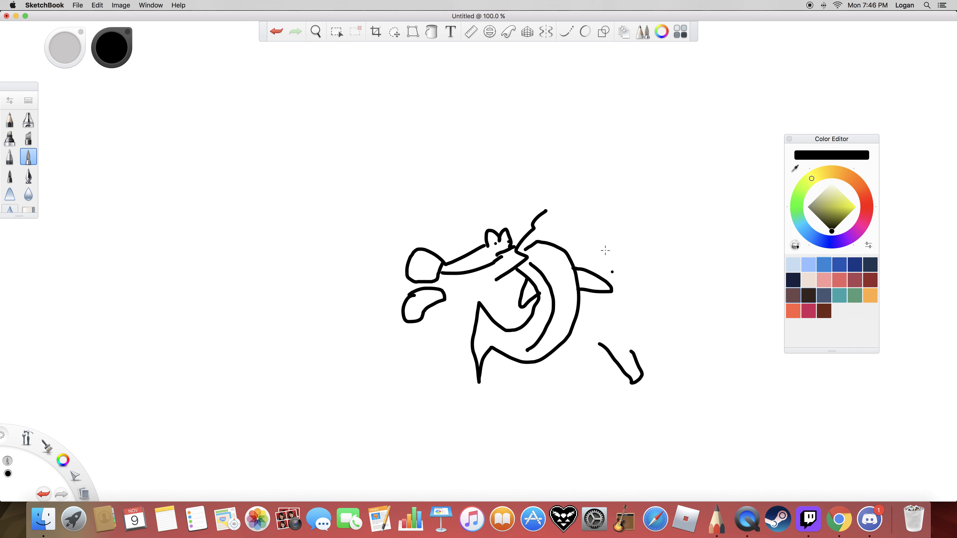
mouse_move(601, 218)
mouse_down()
mouse_move(637, 213)
mouse_move(603, 235)
mouse_up()
Discard the curled fish creature without saving and start a fresh blank canvas.
click(84, 492)
click(113, 468)
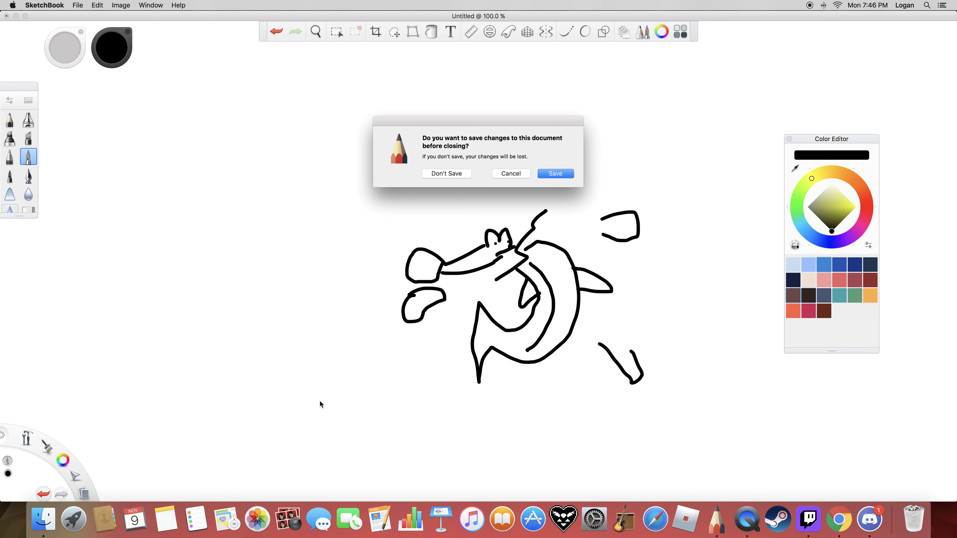
click(455, 175)
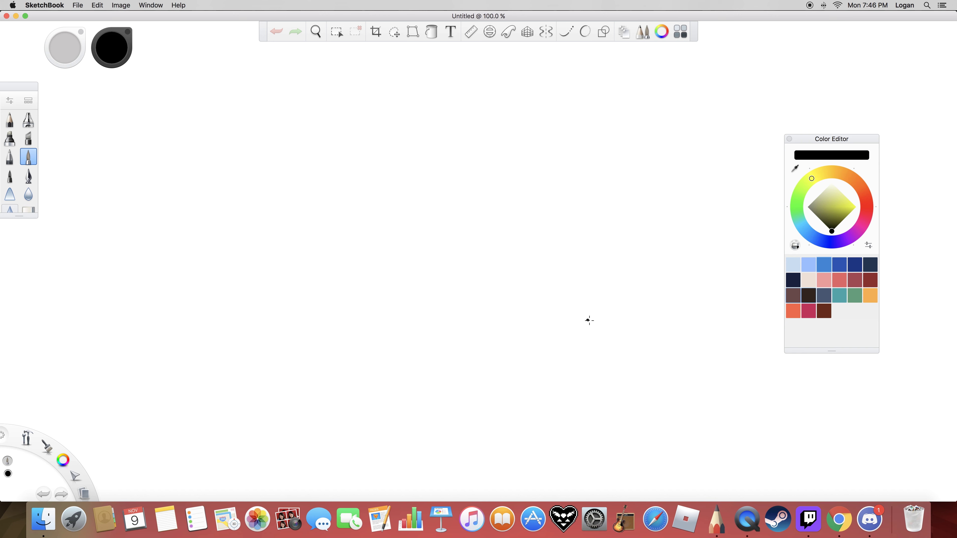
Draw a tall narrow panel body with small facial features, flanked by broad shoulders and long bent arms.
mouse_move(396, 124)
mouse_down()
mouse_move(395, 275)
mouse_move(383, 283)
mouse_move(360, 245)
mouse_move(326, 243)
mouse_move(330, 328)
mouse_move(344, 343)
mouse_move(325, 356)
mouse_move(282, 272)
mouse_move(394, 132)
mouse_move(446, 151)
mouse_move(461, 284)
mouse_move(507, 270)
mouse_move(548, 288)
mouse_move(569, 338)
mouse_move(561, 192)
mouse_move(485, 177)
mouse_move(458, 136)
mouse_move(450, 140)
mouse_up()
drag(398, 266, 460, 269)
mouse_move(414, 180)
mouse_down()
mouse_move(431, 206)
mouse_move(414, 220)
mouse_move(442, 215)
mouse_up()
click(445, 183)
drag(437, 175, 437, 178)
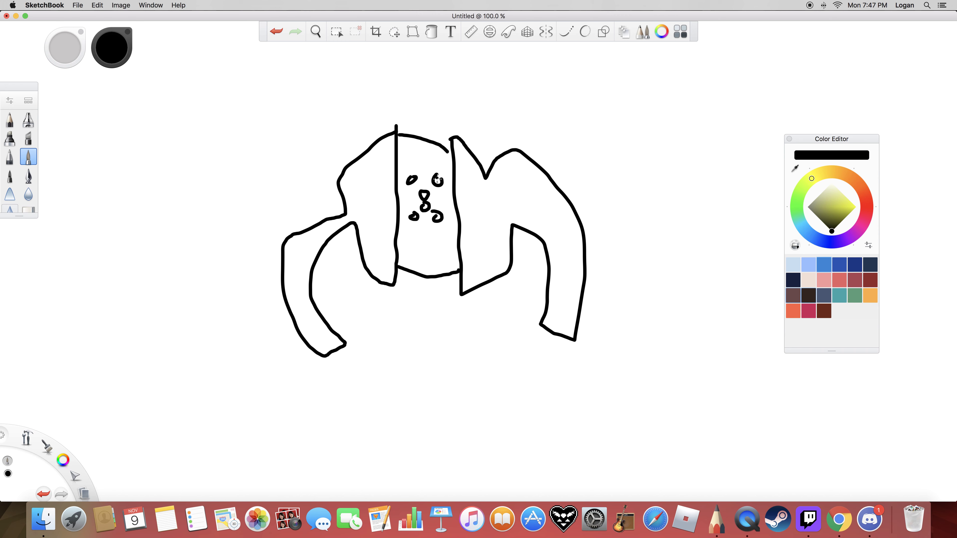
Add finger lines to both hands and draw two bent legs with flat feet beneath the body.
mouse_move(317, 346)
mouse_down()
mouse_move(321, 355)
mouse_move(342, 347)
mouse_up()
mouse_move(552, 331)
mouse_down()
mouse_move(556, 322)
mouse_move(566, 330)
mouse_up()
mouse_move(390, 284)
mouse_down()
mouse_move(394, 356)
mouse_move(439, 351)
mouse_move(415, 292)
mouse_move(432, 281)
mouse_move(471, 337)
mouse_move(454, 362)
mouse_move(500, 363)
mouse_move(473, 346)
mouse_move(471, 306)
mouse_move(447, 281)
mouse_up()
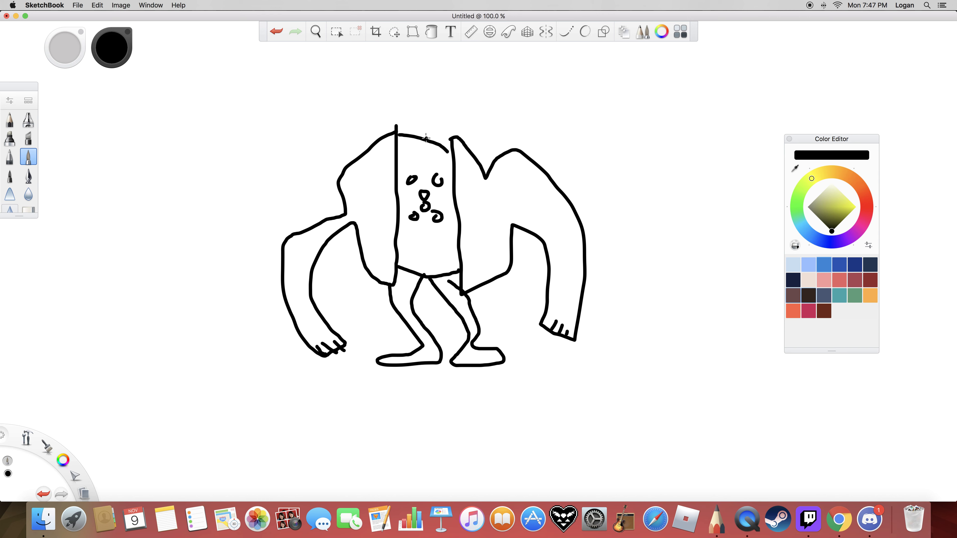
Add zigzag squiggles above and below the facial features on the narrow body.
drag(407, 151, 432, 165)
click(430, 179)
drag(405, 236, 441, 263)
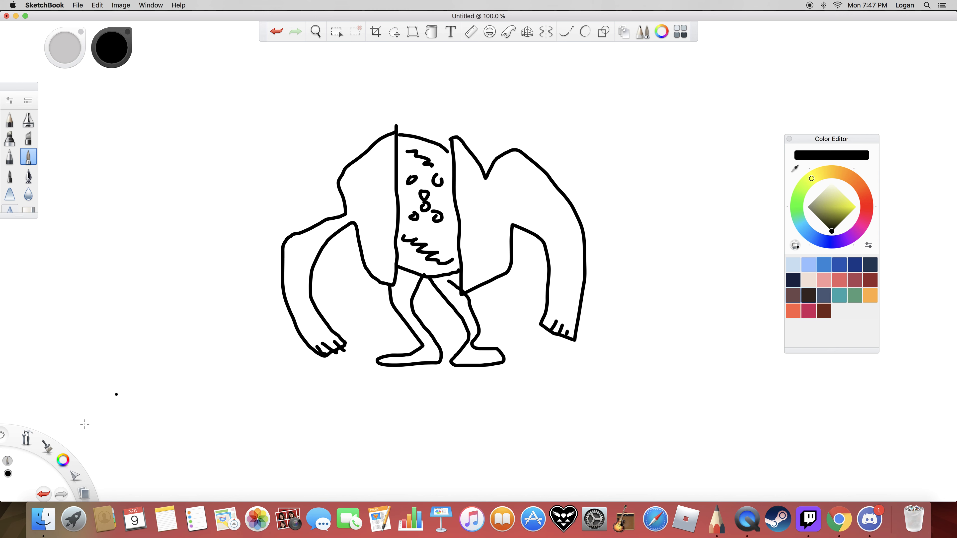
Surround the broad-armed creature with long curved strokes above, below and on both sides.
drag(284, 116, 618, 121)
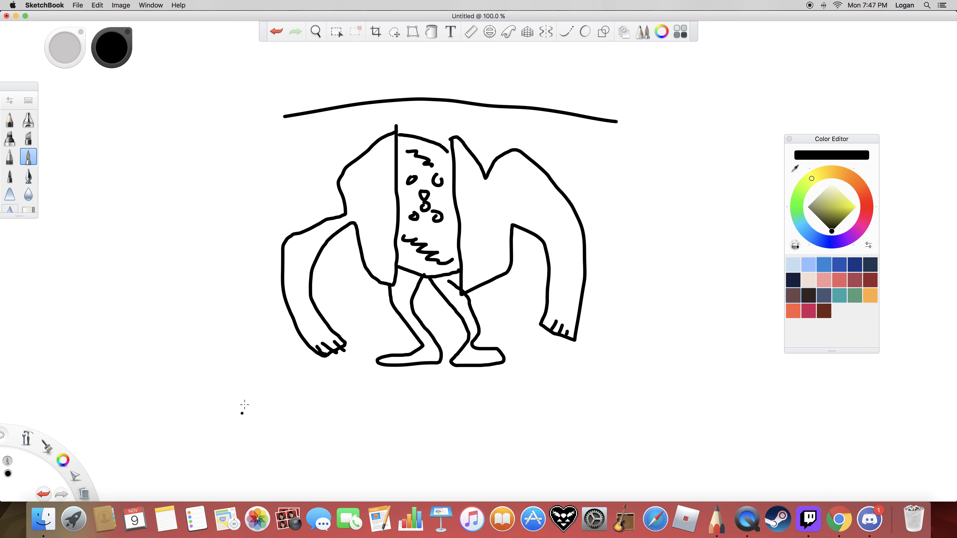
mouse_move(259, 372)
mouse_down()
mouse_move(678, 408)
mouse_move(702, 401)
mouse_up()
mouse_move(521, 385)
mouse_down()
mouse_move(631, 215)
mouse_move(558, 164)
mouse_up()
mouse_move(338, 132)
mouse_down()
mouse_move(278, 203)
mouse_move(336, 398)
mouse_up()
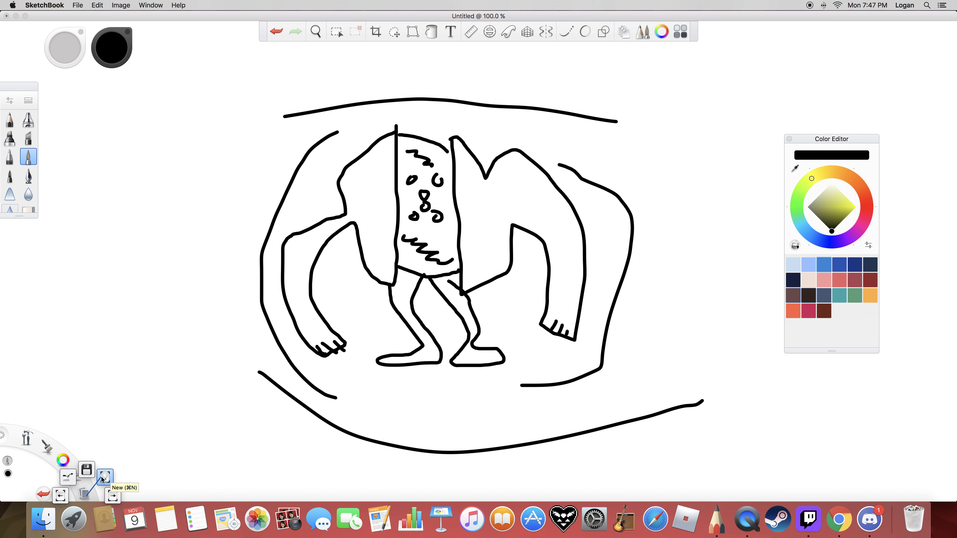
Discard the broad-armed creature without saving and start a fresh blank canvas.
key(super+w)
click(449, 176)
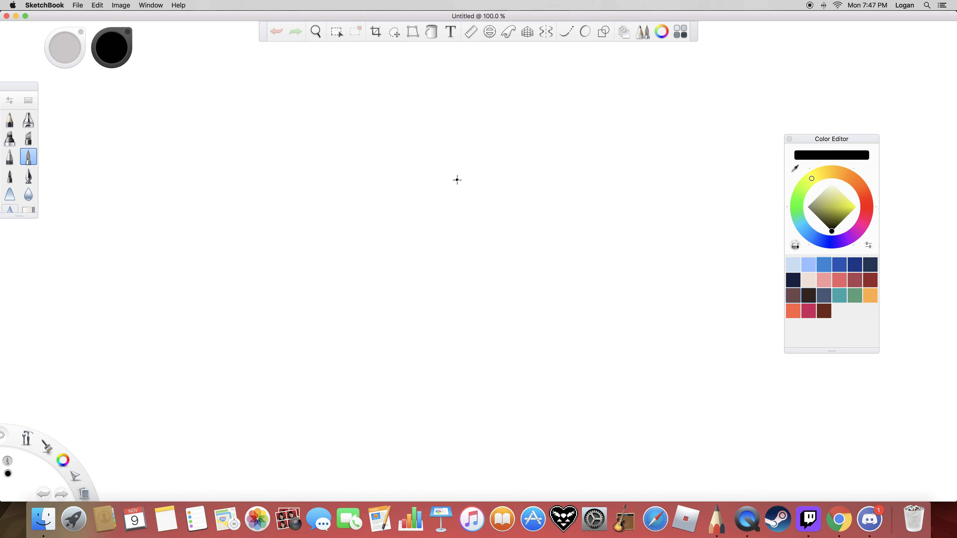
Draw a bird with a long hooked open beak, boxy eyes, a wavy head crest, scalloped outstretched wings and a rounded body.
drag(471, 178, 511, 151)
mouse_move(450, 196)
mouse_down()
mouse_move(452, 225)
mouse_move(552, 191)
mouse_up()
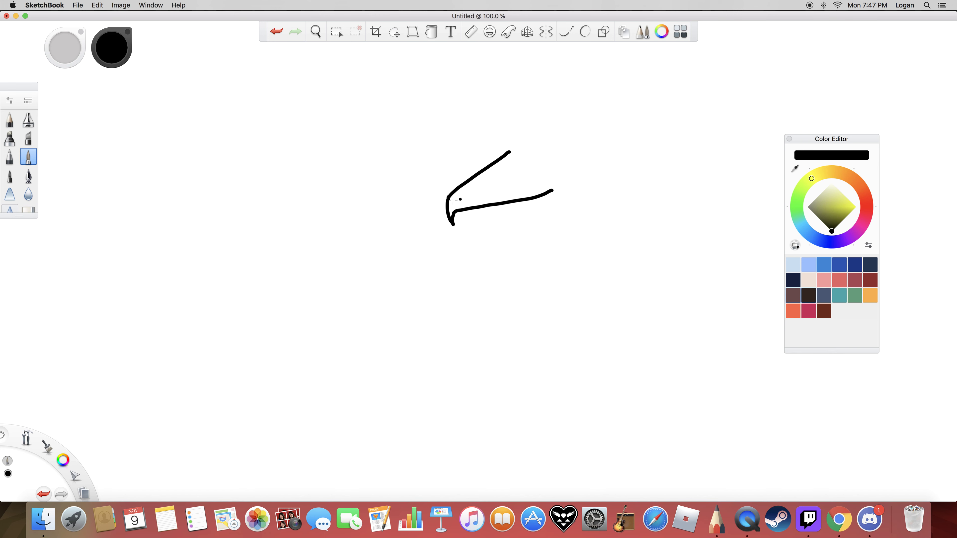
mouse_move(458, 208)
mouse_down()
mouse_move(528, 169)
mouse_move(496, 143)
mouse_move(505, 155)
mouse_move(498, 150)
mouse_move(550, 150)
mouse_move(527, 135)
mouse_move(689, 136)
mouse_move(699, 163)
mouse_move(637, 146)
mouse_move(574, 197)
mouse_move(793, 250)
mouse_move(682, 277)
mouse_move(597, 220)
mouse_move(581, 222)
mouse_up()
mouse_move(552, 191)
mouse_down()
mouse_move(550, 200)
mouse_move(401, 235)
mouse_move(381, 256)
mouse_move(456, 265)
mouse_move(524, 253)
mouse_move(521, 264)
mouse_move(598, 327)
mouse_move(583, 215)
mouse_up()
Add two thin legs with clawed feet, a wavy tail and an arched belly patch to the bird.
mouse_move(573, 335)
mouse_down()
mouse_move(549, 364)
mouse_move(525, 368)
mouse_up()
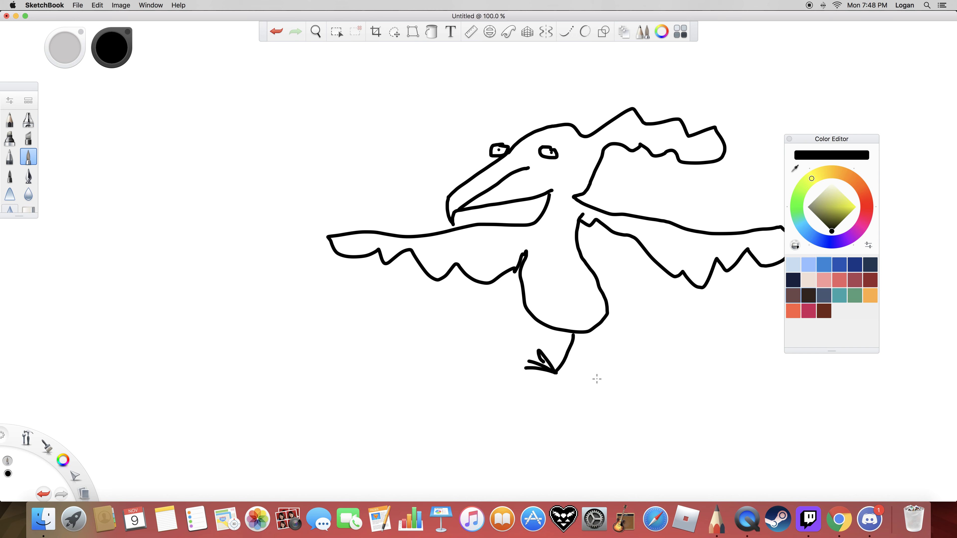
drag(594, 335, 597, 382)
mouse_move(597, 382)
mouse_down()
mouse_move(571, 373)
mouse_move(594, 381)
mouse_move(556, 390)
mouse_up()
click(622, 340)
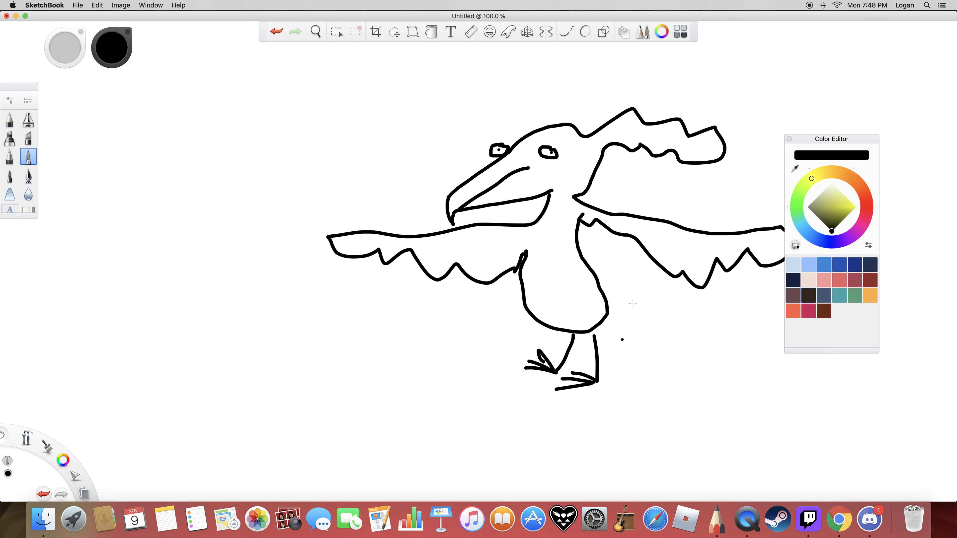
mouse_move(601, 297)
mouse_down()
mouse_move(703, 310)
mouse_move(720, 344)
mouse_move(653, 341)
mouse_move(602, 313)
mouse_move(563, 268)
mouse_move(589, 331)
mouse_up()
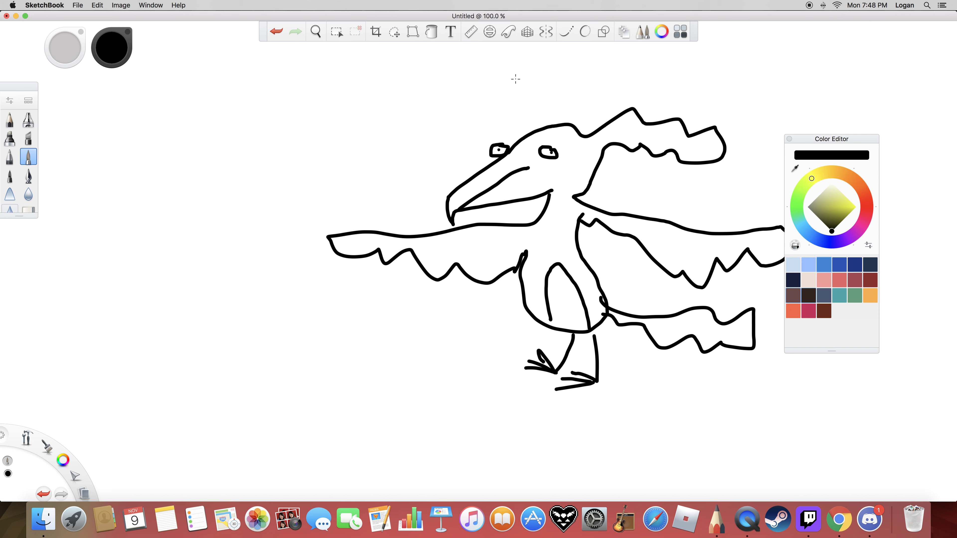
Join the bird's eyes with a line and add two more wavy crest feathers, above and below the first.
click(500, 139)
drag(508, 151, 539, 153)
mouse_move(604, 159)
mouse_down()
mouse_move(718, 200)
mouse_move(601, 183)
mouse_move(580, 164)
mouse_up()
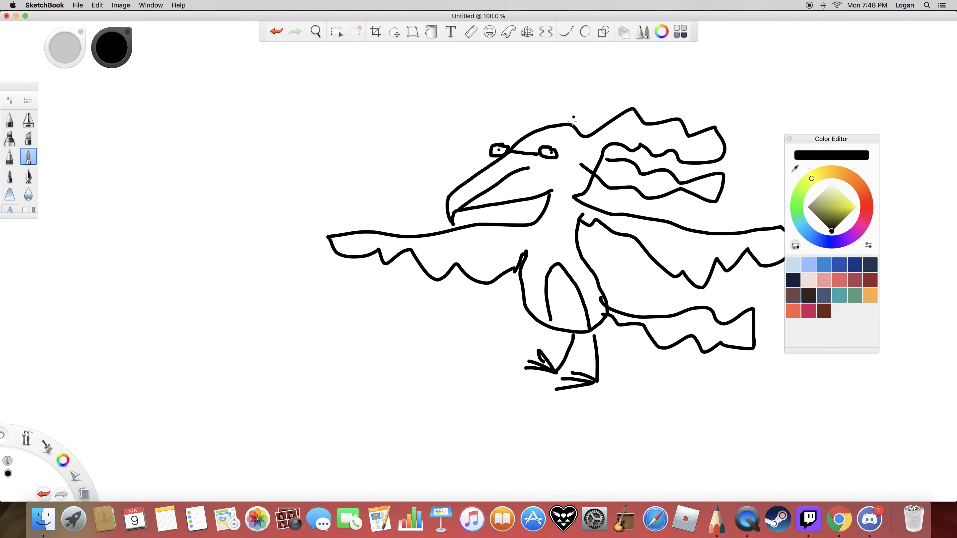
mouse_move(573, 121)
mouse_down()
mouse_move(603, 85)
mouse_move(691, 57)
mouse_move(651, 108)
mouse_up()
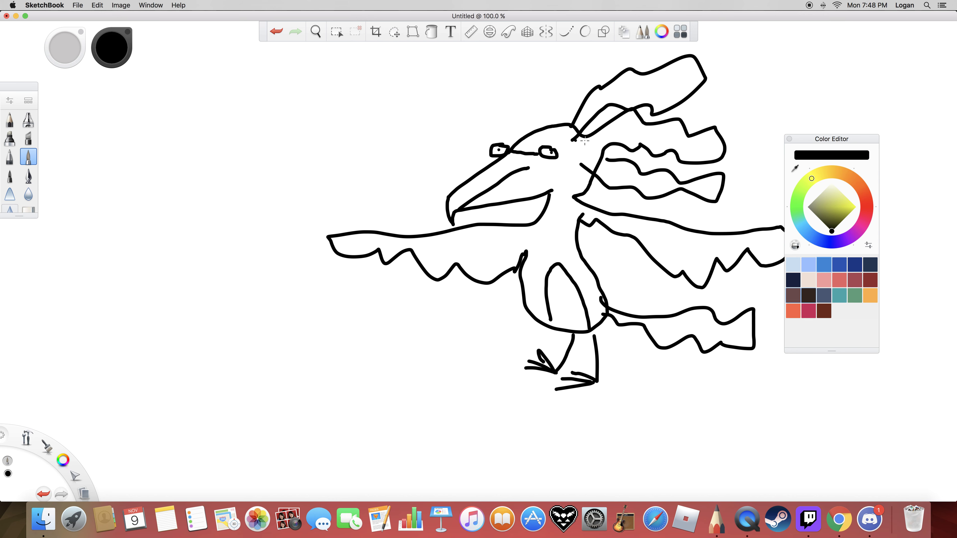
Discard the crested bird without saving and start a fresh blank canvas.
scroll(660, 195, down, 5)
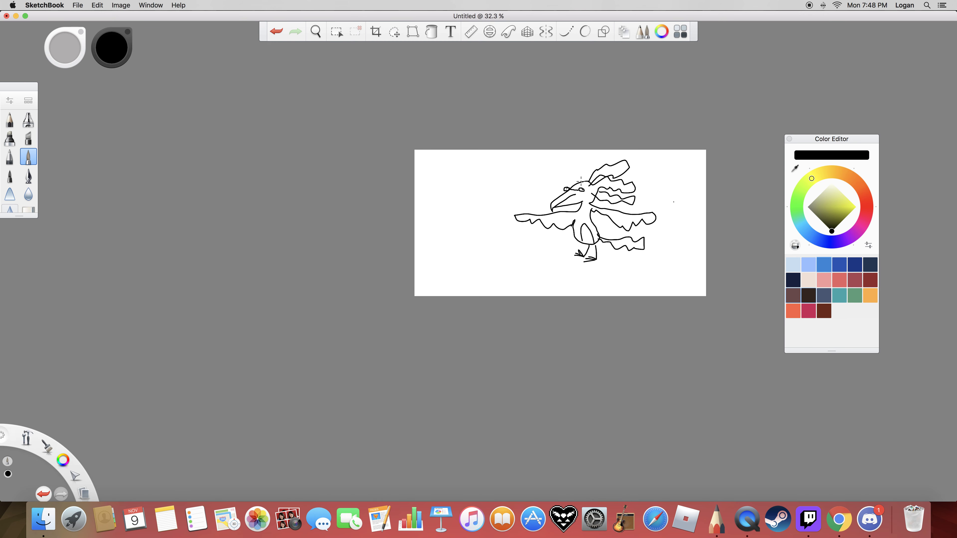
scroll(581, 181, up, 5)
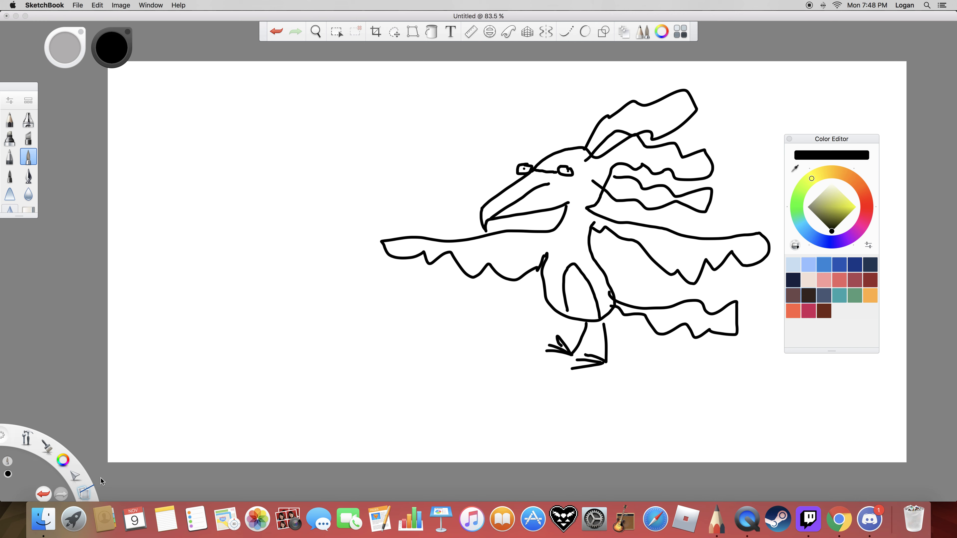
click(83, 493)
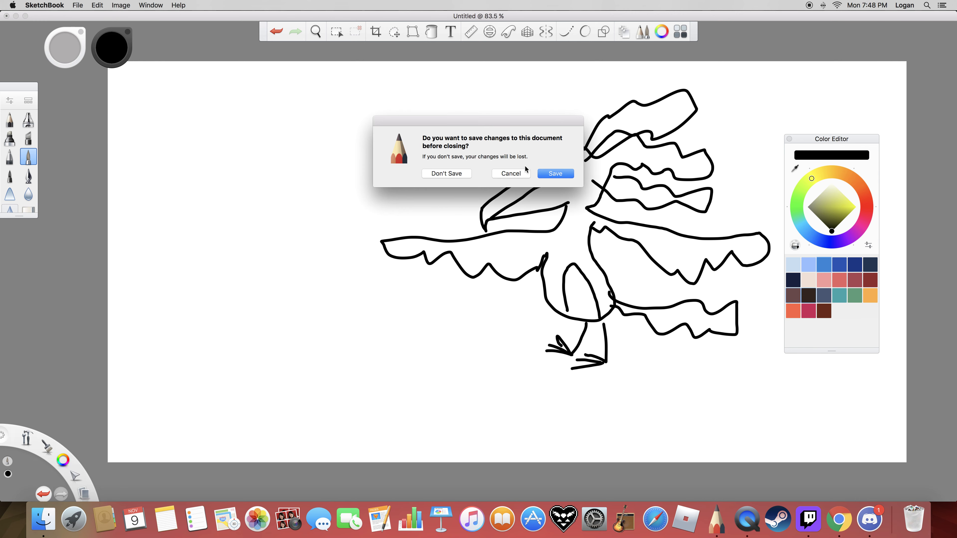
click(456, 175)
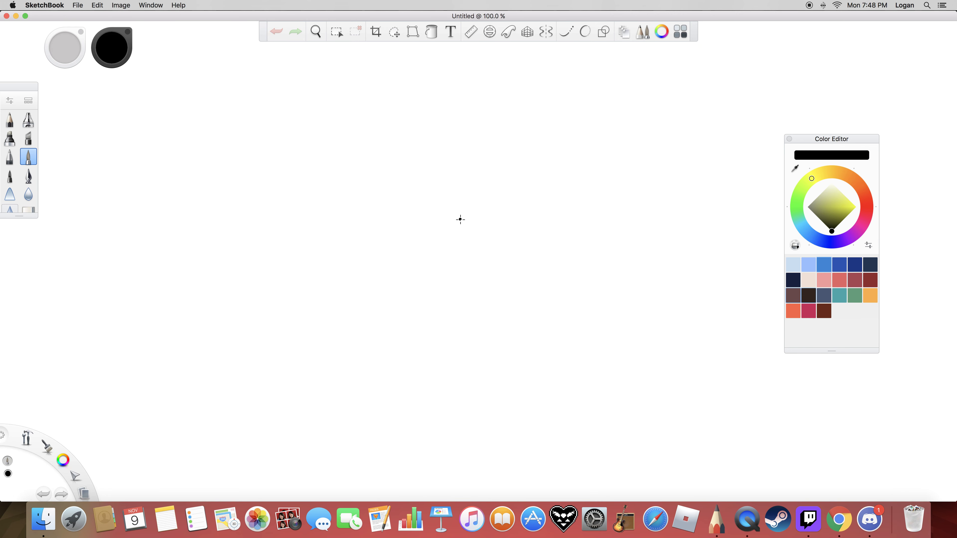
Draw a three-tiered stacked headpiece, widest at its base, with spikes on the upper two tiers.
mouse_move(459, 243)
mouse_down()
mouse_move(452, 198)
mouse_move(501, 255)
mouse_move(458, 243)
mouse_up()
mouse_move(425, 195)
mouse_down()
mouse_move(418, 175)
mouse_move(509, 194)
mouse_move(494, 213)
mouse_up()
click(474, 189)
mouse_move(443, 169)
mouse_down()
mouse_move(499, 177)
mouse_move(489, 178)
mouse_move(497, 139)
mouse_move(498, 203)
mouse_up()
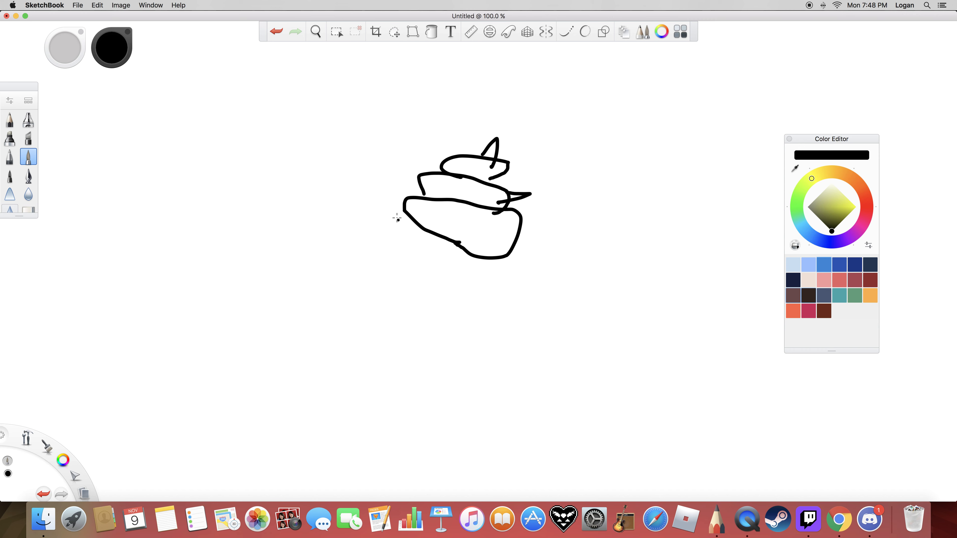
Add a spike and oval to the lowest tier, then draw a smiling dot-eyed head and a long-tailed body beneath.
mouse_move(399, 211)
mouse_down()
mouse_move(386, 219)
mouse_move(417, 229)
mouse_move(446, 223)
mouse_move(403, 273)
mouse_move(418, 285)
mouse_move(470, 264)
mouse_move(471, 253)
mouse_up()
click(458, 229)
mouse_move(408, 264)
mouse_down()
mouse_move(440, 285)
mouse_move(419, 277)
mouse_move(476, 284)
mouse_move(479, 333)
mouse_move(563, 406)
mouse_move(453, 399)
mouse_move(449, 299)
mouse_move(458, 280)
mouse_up()
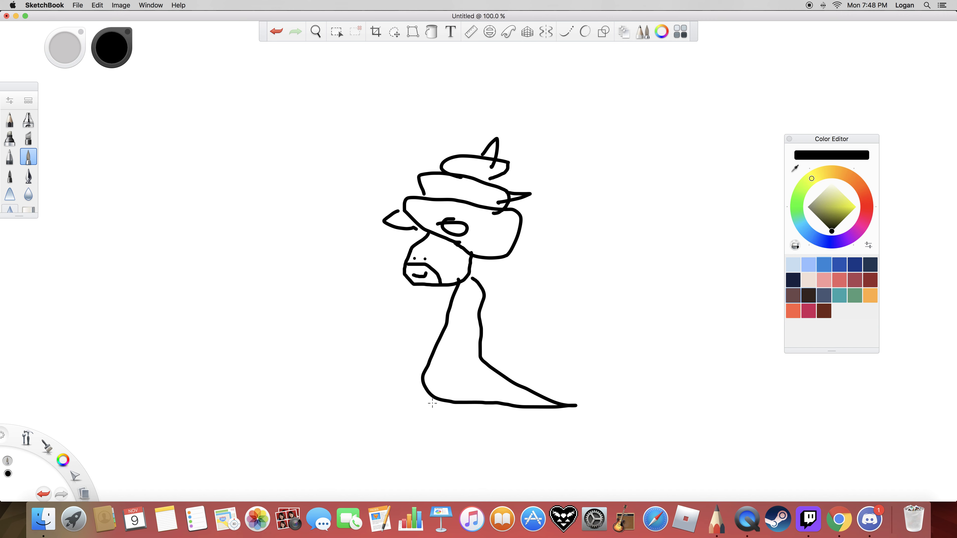
Draw two short legs with flat feet, a bent arm with a looped hand and a curved arm behind the body.
drag(432, 399, 404, 424)
mouse_move(472, 404)
mouse_down()
mouse_move(473, 421)
mouse_move(508, 426)
mouse_up()
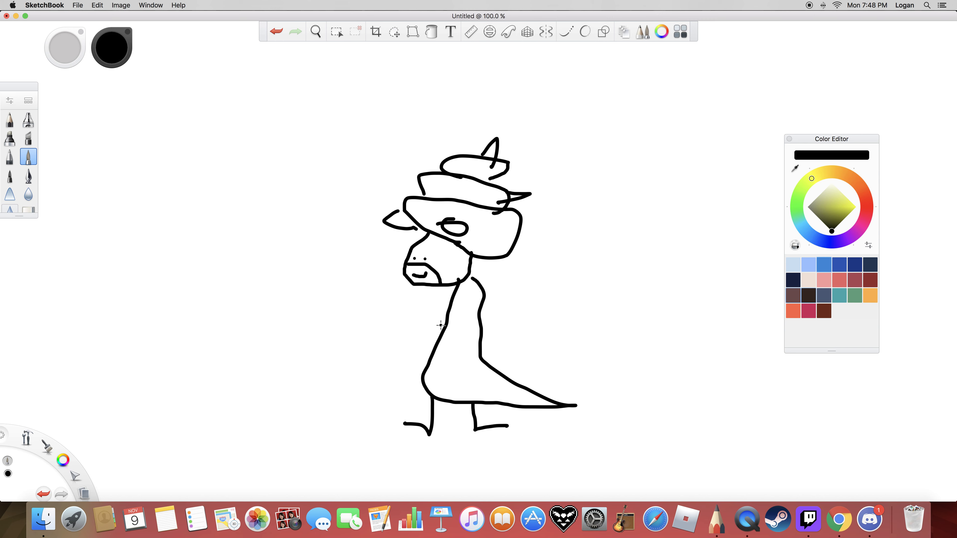
mouse_move(440, 325)
mouse_down()
mouse_move(402, 325)
mouse_move(367, 292)
mouse_move(401, 308)
mouse_move(387, 295)
mouse_up()
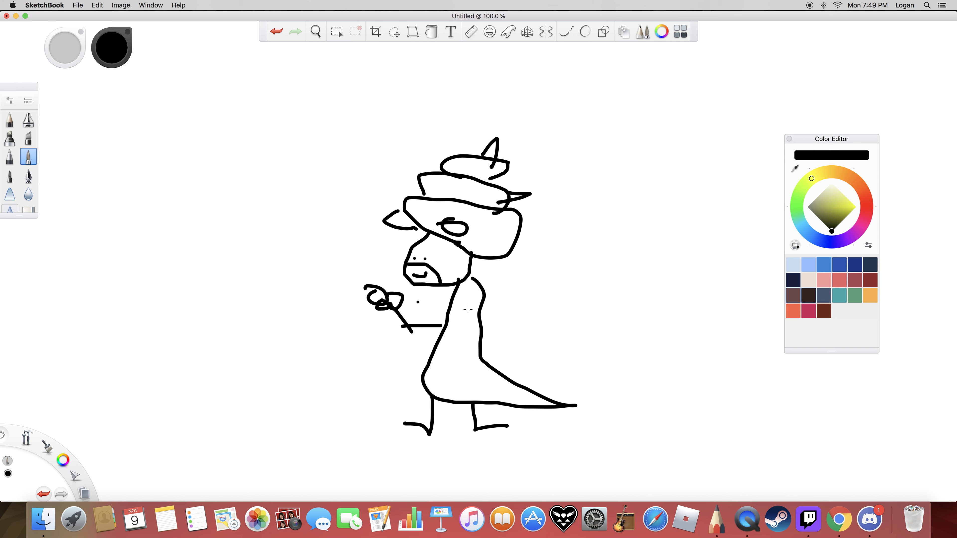
drag(490, 312, 554, 347)
Add an inner curve to the body's belly and mark the tail with bands and small dashes.
drag(446, 342, 448, 393)
click(457, 385)
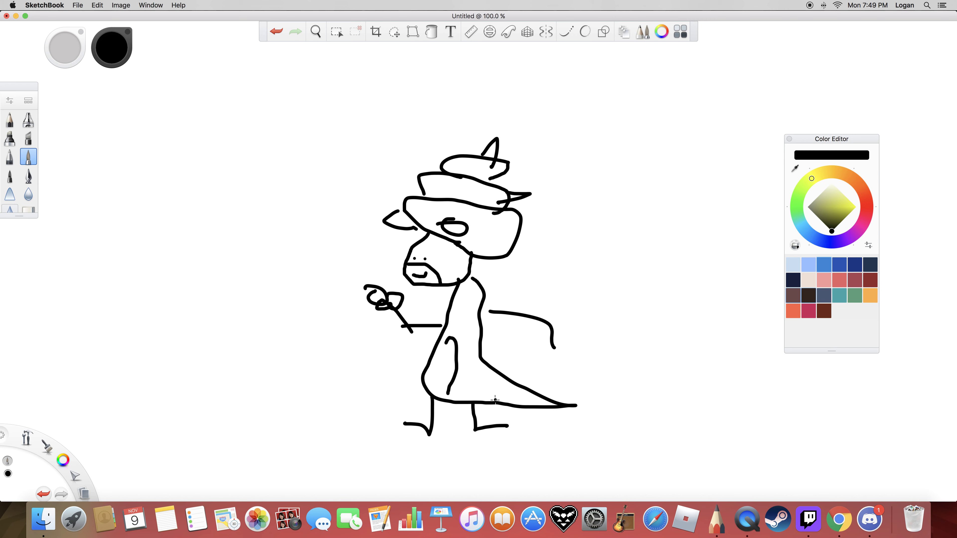
mouse_move(510, 379)
mouse_down()
mouse_move(496, 399)
mouse_move(513, 394)
mouse_up()
drag(516, 398, 543, 393)
Draw an open-mouthed fish with an eye and tail fin behind the tiered-headed creature's tail.
mouse_move(625, 387)
mouse_down()
mouse_move(595, 393)
mouse_move(637, 408)
mouse_move(601, 418)
mouse_move(620, 432)
mouse_move(702, 414)
mouse_move(712, 394)
mouse_move(616, 385)
mouse_move(612, 400)
mouse_move(626, 393)
mouse_up()
click(618, 395)
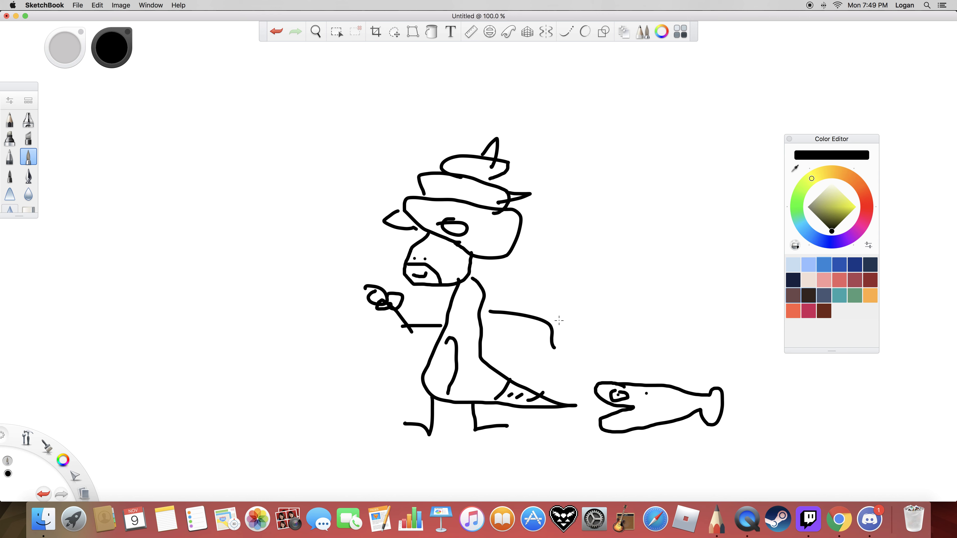
Undo the fish's eye and draw a small round head with two dot eyes inside its mouth.
key(super+z)
click(276, 32)
click(276, 31)
mouse_move(607, 400)
mouse_down()
mouse_move(594, 413)
mouse_move(601, 421)
mouse_up()
click(600, 411)
Draw two short blue strokes slanting outward from the small head in the fish's mouth.
click(824, 265)
click(750, 383)
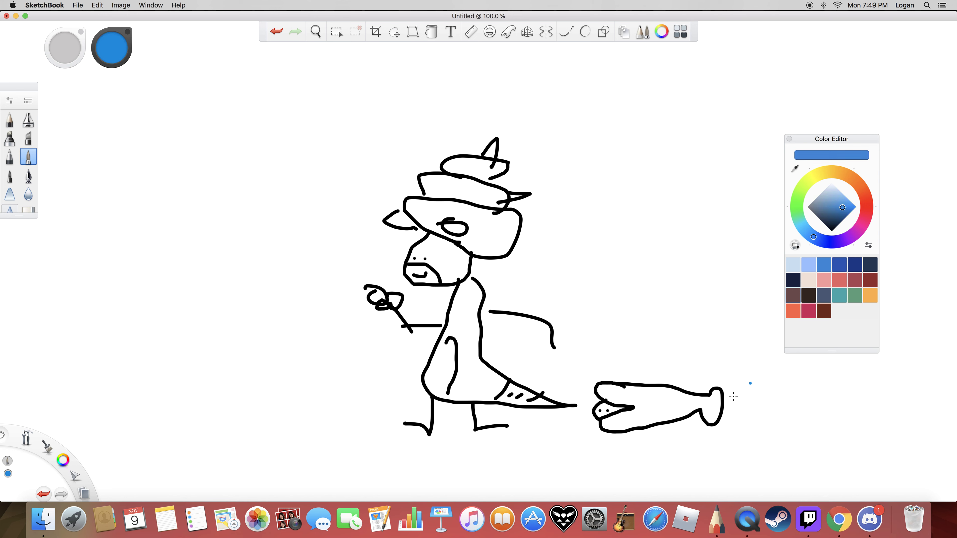
mouse_move(597, 415)
mouse_down()
mouse_move(578, 424)
mouse_move(618, 424)
mouse_up()
Flood-fill the fish's body and tail with dark purple, leaving the small head in its mouth unfilled.
click(840, 320)
click(846, 239)
click(836, 214)
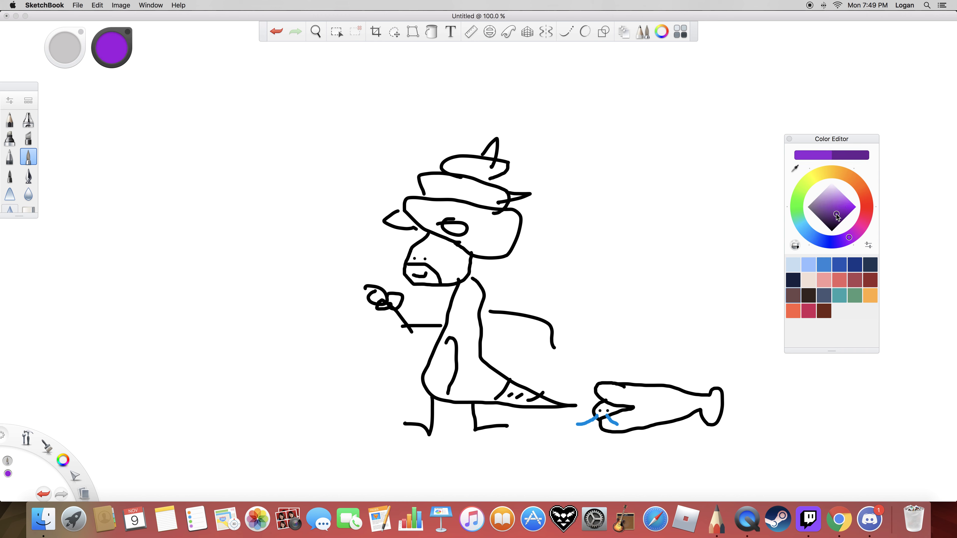
click(431, 32)
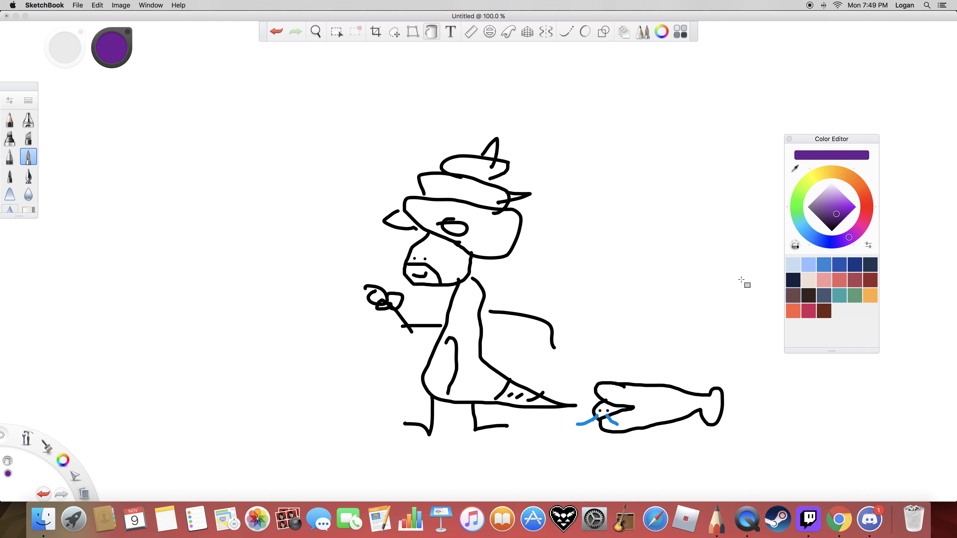
click(677, 400)
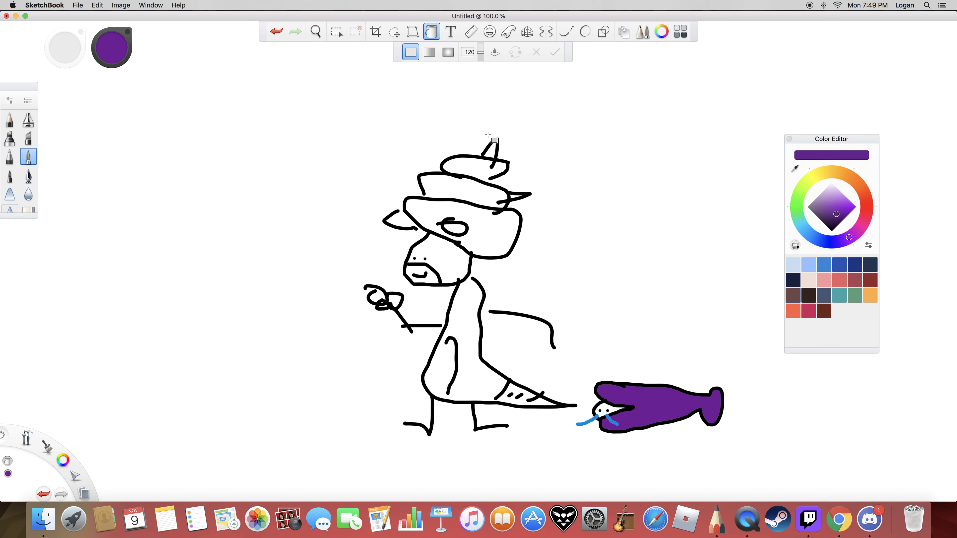
Return to the brush in black and draw two short vertical strokes beside the oval on the creature's lowest head tier.
click(439, 33)
drag(819, 217, 830, 229)
drag(828, 302, 832, 304)
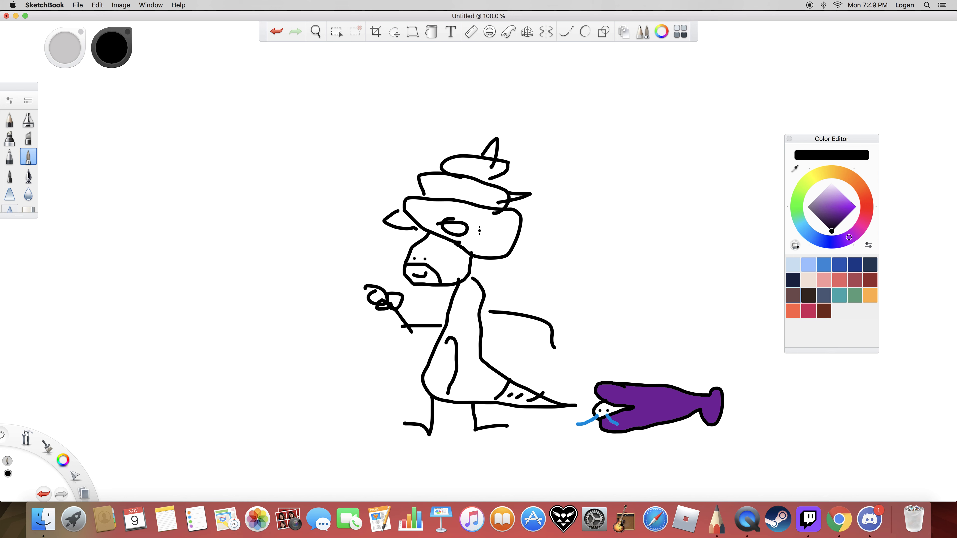
drag(480, 230, 486, 240)
click(484, 247)
Discard the drawing unsaved for a blank canvas and draw an egg-shaped body with two stubby legs.
key(super+w)
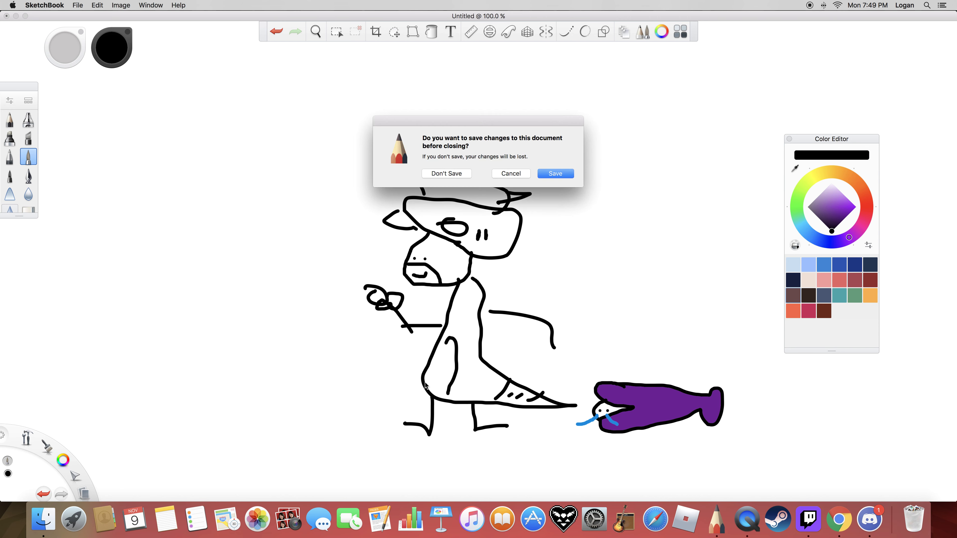
click(452, 173)
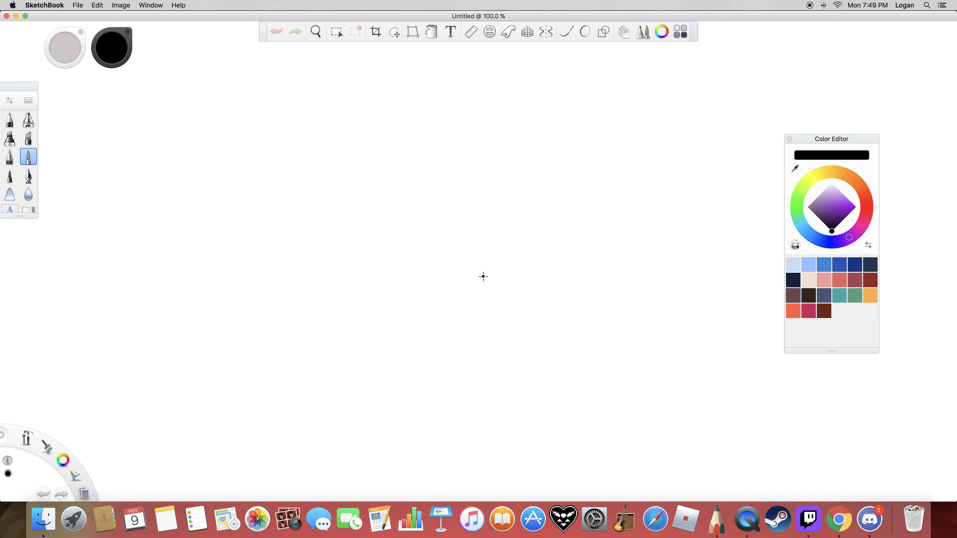
drag(367, 323, 395, 360)
mouse_move(392, 309)
mouse_down()
mouse_move(423, 342)
mouse_move(403, 361)
mouse_move(426, 352)
mouse_move(417, 342)
mouse_move(441, 333)
mouse_move(456, 309)
mouse_move(442, 338)
mouse_move(419, 292)
mouse_up()
click(407, 313)
mouse_move(369, 324)
mouse_down()
mouse_move(424, 293)
mouse_move(388, 190)
mouse_move(341, 285)
mouse_move(370, 324)
mouse_up()
Mark the belly with three short horizontal lines and draw a double-edged shell along the turtle's back.
drag(370, 243, 418, 238)
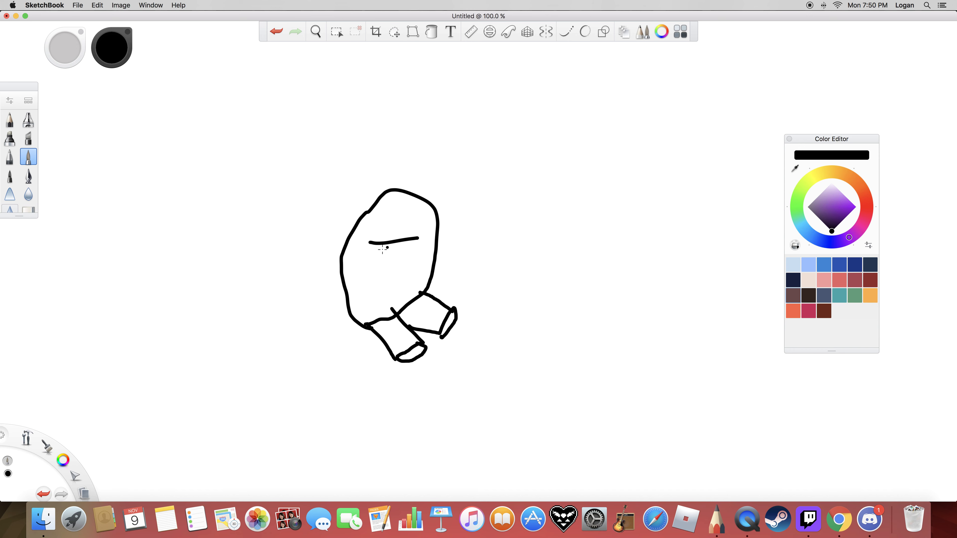
mouse_move(368, 260)
mouse_down()
mouse_move(405, 262)
mouse_move(380, 285)
mouse_up()
mouse_move(368, 325)
mouse_down()
mouse_move(346, 329)
mouse_move(314, 281)
mouse_move(353, 201)
mouse_move(384, 195)
mouse_move(357, 208)
mouse_move(332, 251)
mouse_move(365, 330)
mouse_up()
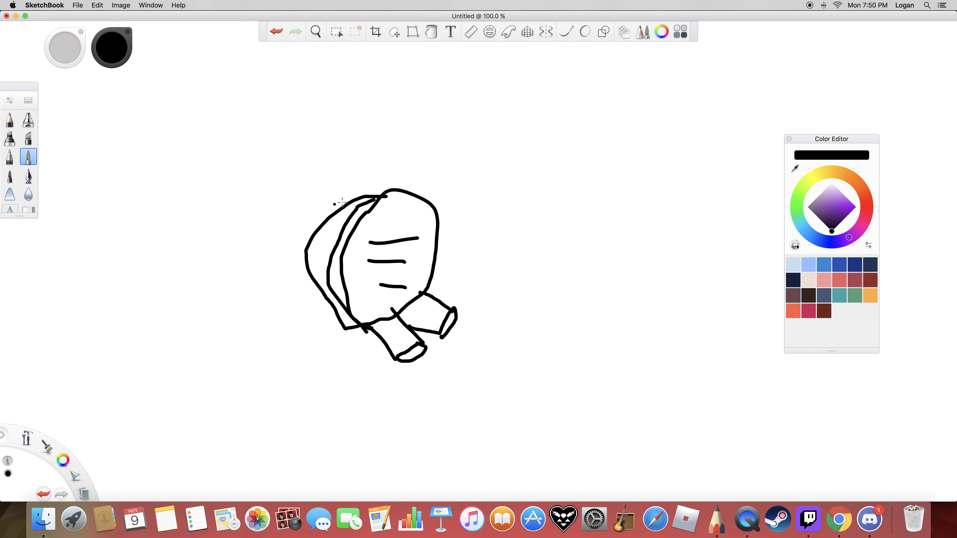
Draw a raised cuffed limb above the shell and a round head on a neck with two dot eyes and a smile.
mouse_move(349, 177)
mouse_down()
mouse_move(309, 166)
mouse_move(318, 179)
mouse_move(351, 158)
mouse_up()
mouse_move(299, 175)
mouse_down()
mouse_move(315, 228)
mouse_move(420, 126)
mouse_move(446, 164)
mouse_move(389, 187)
mouse_move(422, 162)
mouse_up()
click(400, 153)
click(430, 160)
click(432, 152)
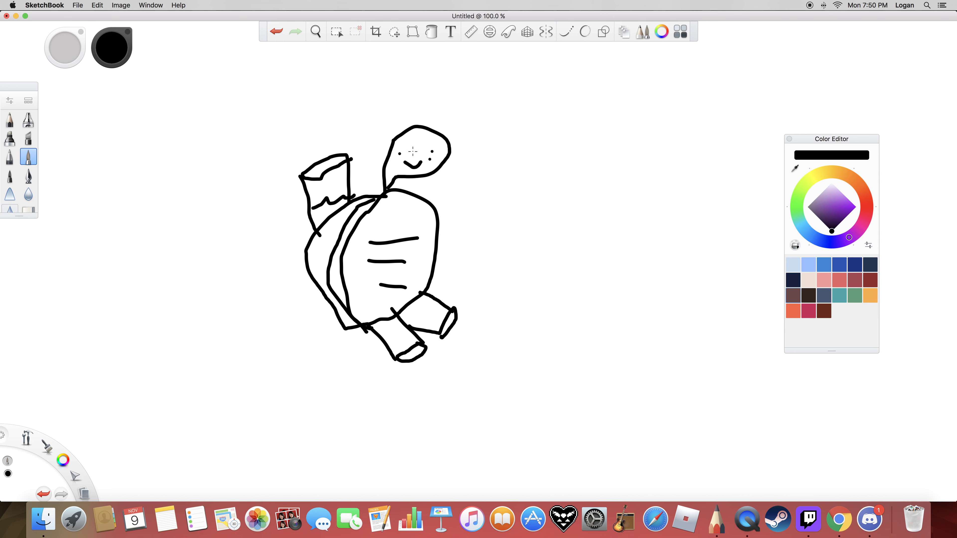
Draw a stubby arm on each side of the turtle, one from the belly edge and one across the shell.
mouse_move(440, 216)
mouse_down()
mouse_move(475, 238)
mouse_move(472, 257)
mouse_move(479, 237)
mouse_move(434, 245)
mouse_up()
click(361, 257)
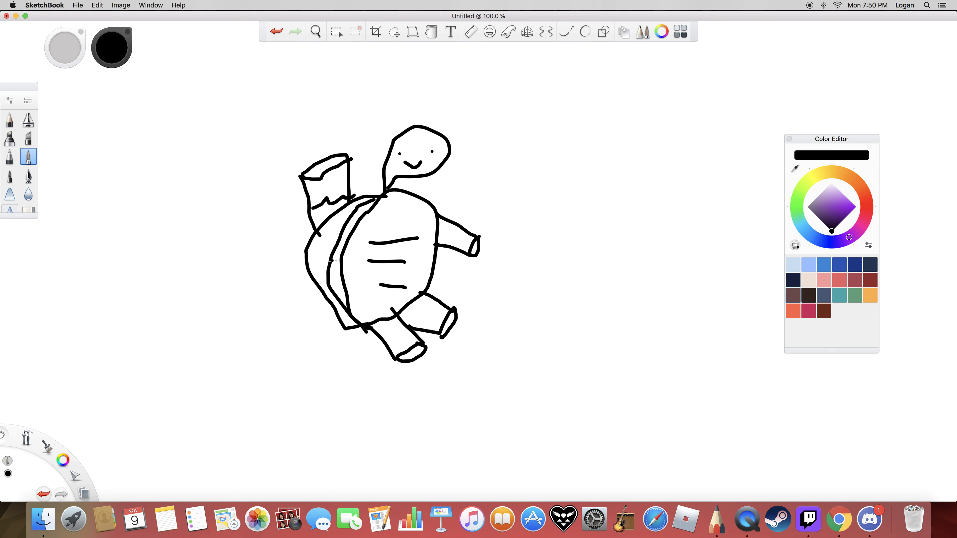
mouse_move(333, 261)
mouse_down()
mouse_move(292, 288)
mouse_move(306, 313)
mouse_move(335, 284)
mouse_up()
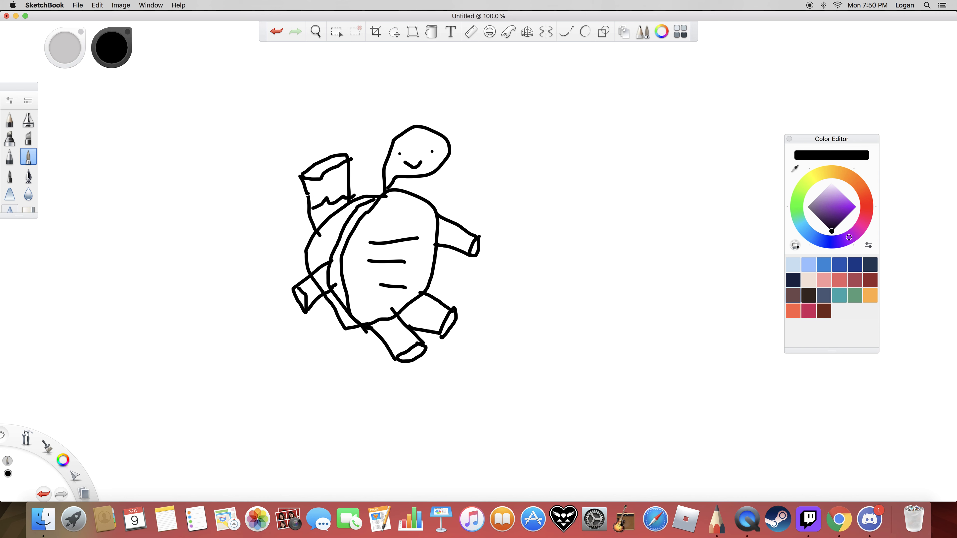
Draw a small top hat with a flat brim on the turtle's head and scribble its crown black.
drag(371, 206, 394, 183)
mouse_move(395, 127)
mouse_down()
mouse_move(447, 129)
mouse_move(409, 95)
mouse_move(431, 109)
mouse_move(428, 130)
mouse_move(429, 101)
mouse_move(412, 103)
mouse_move(425, 110)
mouse_move(408, 117)
mouse_move(411, 107)
mouse_move(418, 116)
mouse_up()
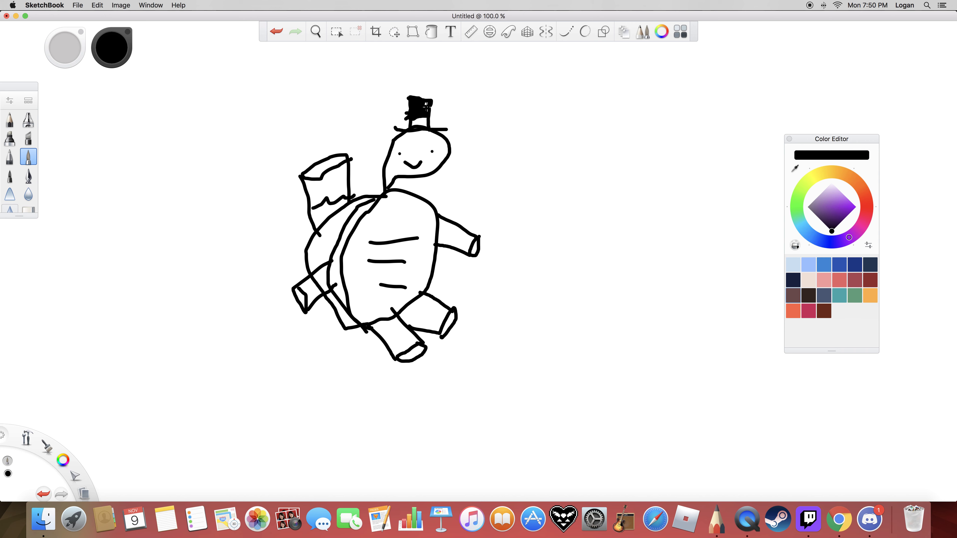
drag(427, 102, 434, 105)
Discard the turtle drawing without saving and start a blank canvas.
click(149, 172)
key(super+w)
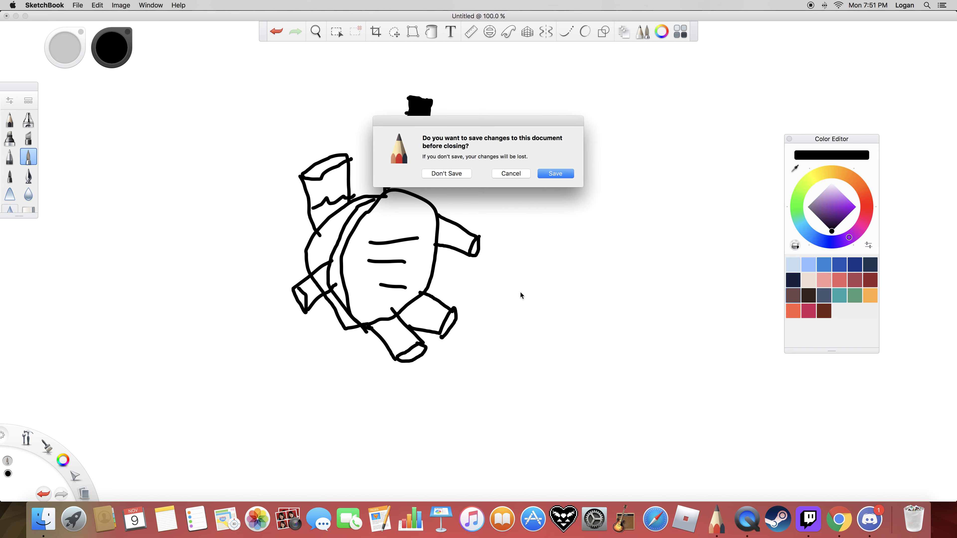
click(465, 172)
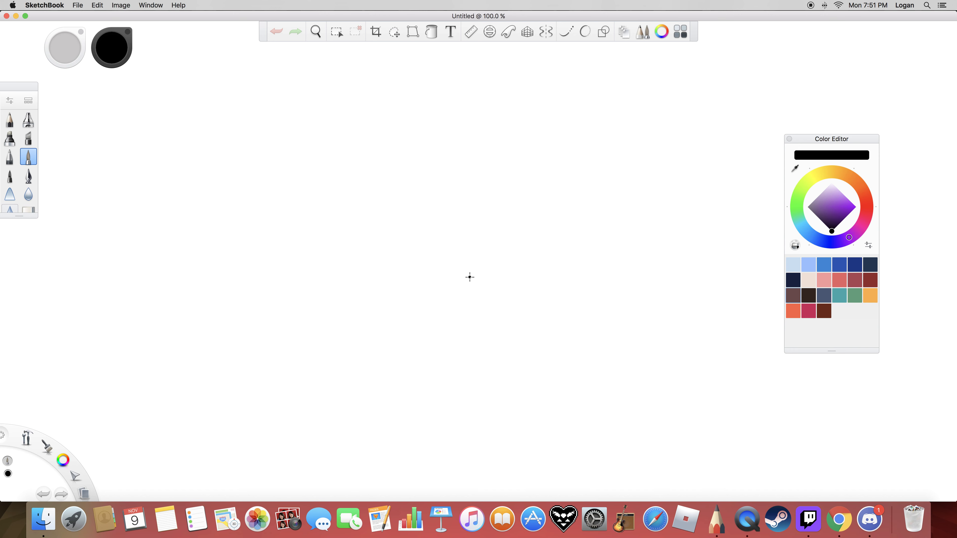
Draw a duck's head with a long rounded beak, a mouth line, two vertical-line eyes and a head tuft.
mouse_move(495, 225)
mouse_down()
mouse_move(446, 227)
mouse_move(495, 252)
mouse_move(529, 256)
mouse_up()
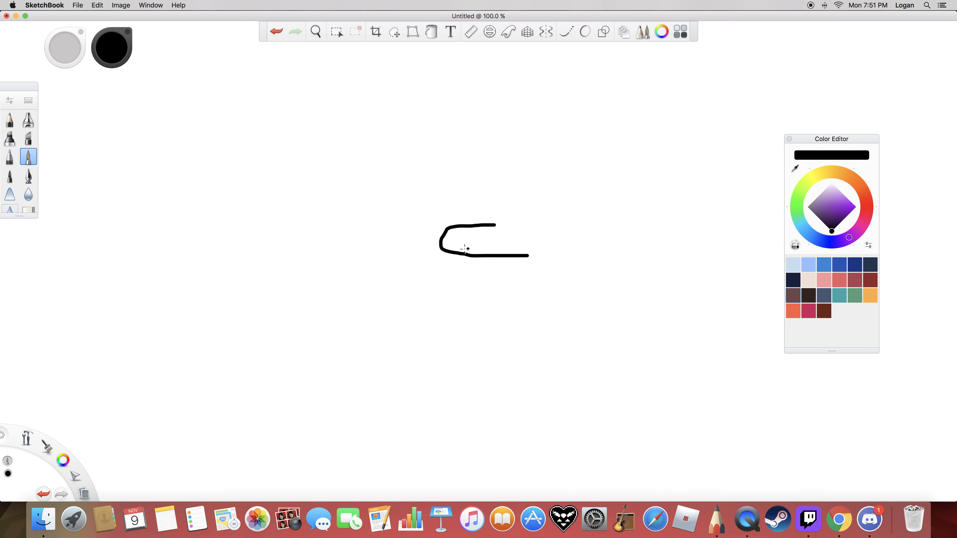
mouse_move(457, 248)
mouse_down()
mouse_move(495, 247)
mouse_move(485, 185)
mouse_move(537, 181)
mouse_move(553, 167)
mouse_move(579, 182)
mouse_move(557, 195)
mouse_move(573, 217)
mouse_move(535, 268)
mouse_move(496, 258)
mouse_up()
click(483, 223)
drag(497, 197, 500, 220)
drag(530, 199, 536, 226)
Draw the duck's small body with two wings, a feathered tail, a wavy waistline and two legs with flat feet.
click(551, 278)
mouse_move(534, 267)
mouse_down()
mouse_move(563, 324)
mouse_move(565, 260)
mouse_up()
mouse_move(563, 322)
mouse_down()
mouse_move(596, 308)
mouse_move(593, 332)
mouse_move(555, 330)
mouse_move(566, 308)
mouse_up()
click(546, 326)
mouse_move(532, 260)
mouse_down()
mouse_move(494, 268)
mouse_move(527, 291)
mouse_up()
mouse_move(565, 265)
mouse_down()
mouse_move(573, 274)
mouse_move(558, 306)
mouse_up()
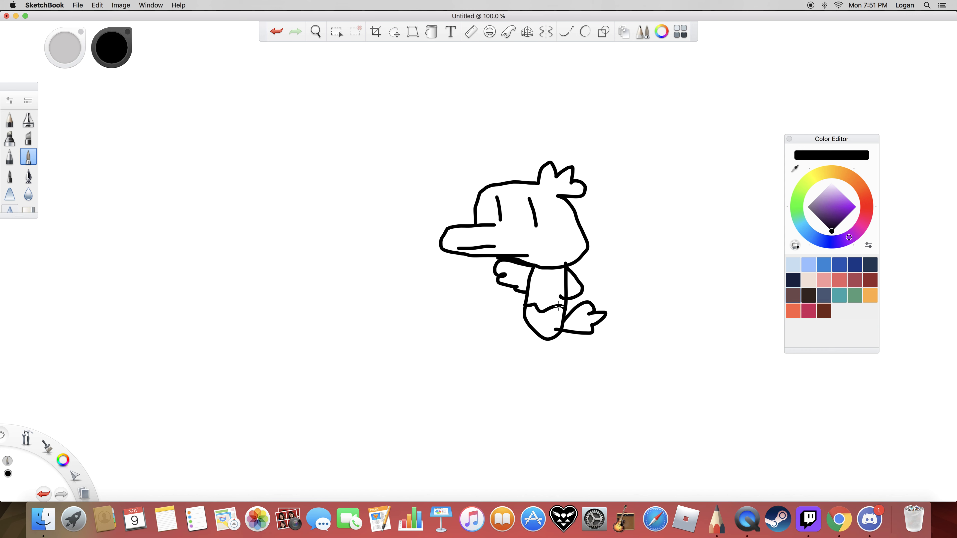
mouse_move(540, 341)
mouse_down()
mouse_move(532, 361)
mouse_move(513, 364)
mouse_move(598, 349)
mouse_move(567, 365)
mouse_up()
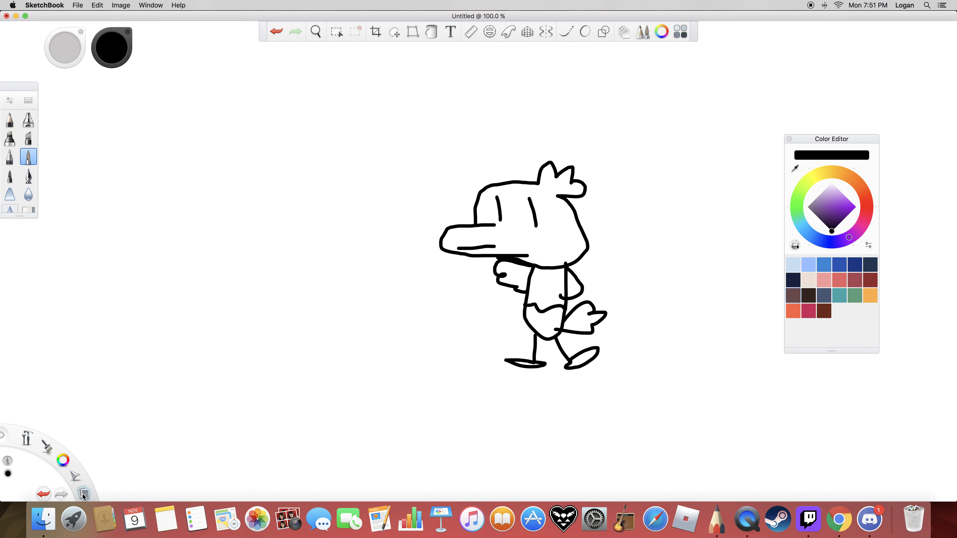
Start a blank canvas and switch to Chrome to search for ducklett.
drag(84, 493, 97, 481)
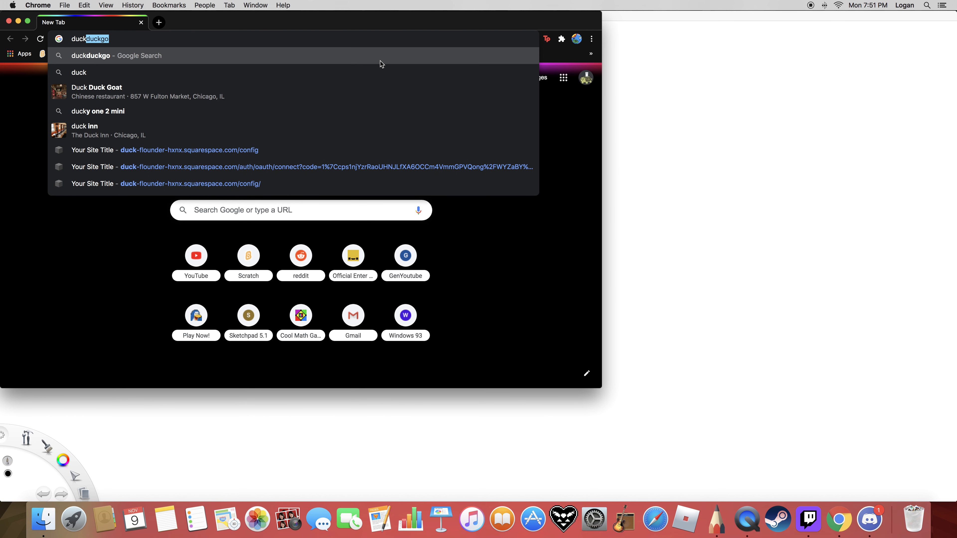
text(lett)
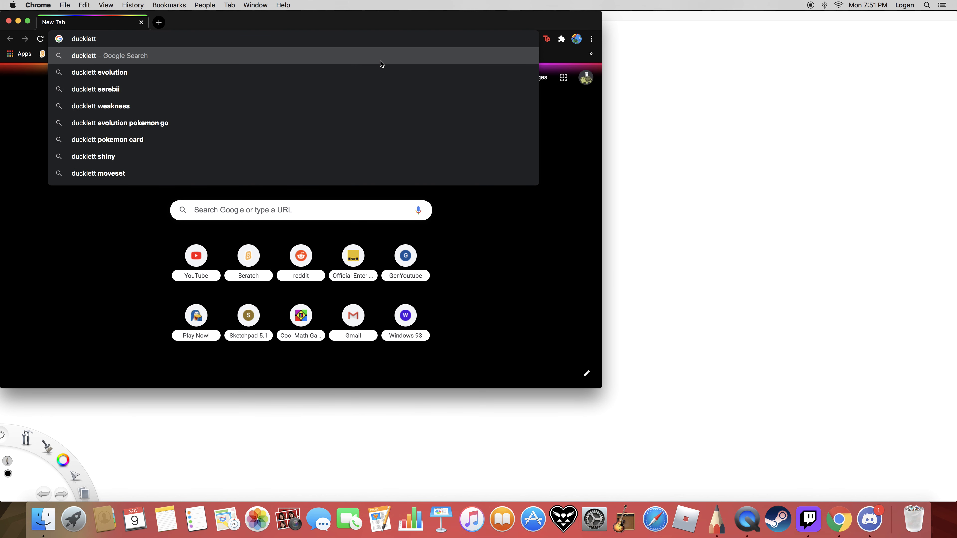
click(153, 158)
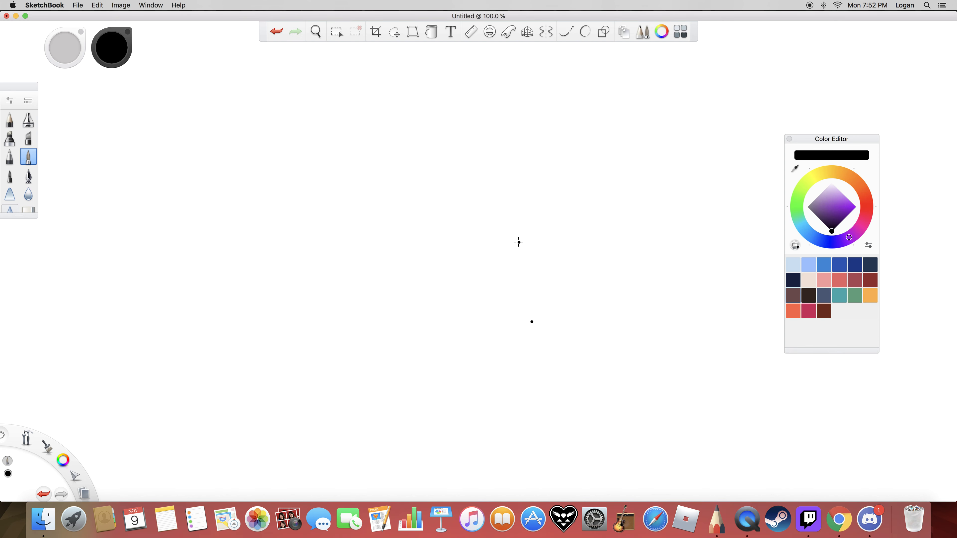
Back in SketchBook, undo the stray dot and draw a trapezoid body with a pointed arm on each side and a belly circle.
click(276, 31)
click(293, 63)
mouse_move(416, 242)
mouse_down()
mouse_move(410, 316)
mouse_move(549, 327)
mouse_move(510, 217)
mouse_up()
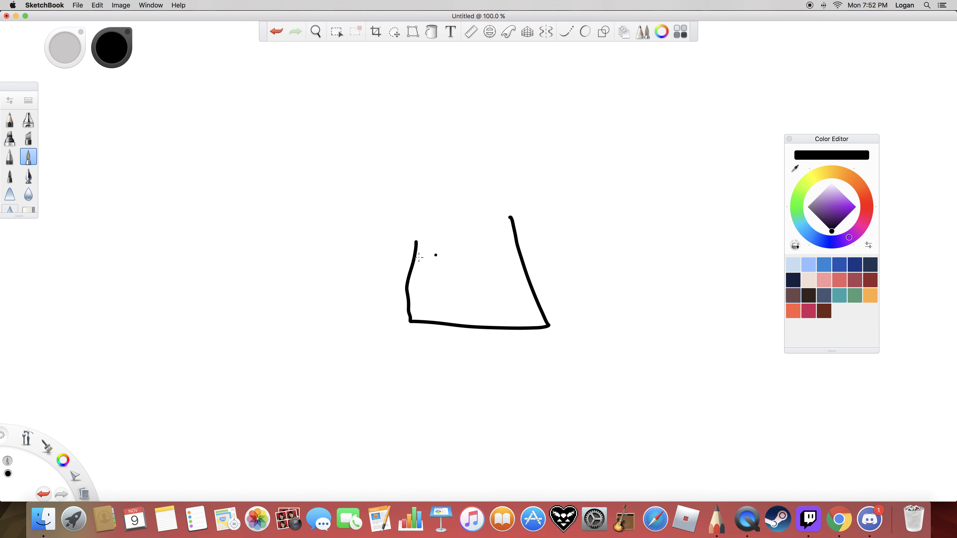
mouse_move(415, 259)
mouse_down()
mouse_move(377, 265)
mouse_move(418, 282)
mouse_up()
mouse_move(452, 253)
mouse_down()
mouse_move(487, 271)
mouse_move(460, 252)
mouse_up()
click(511, 266)
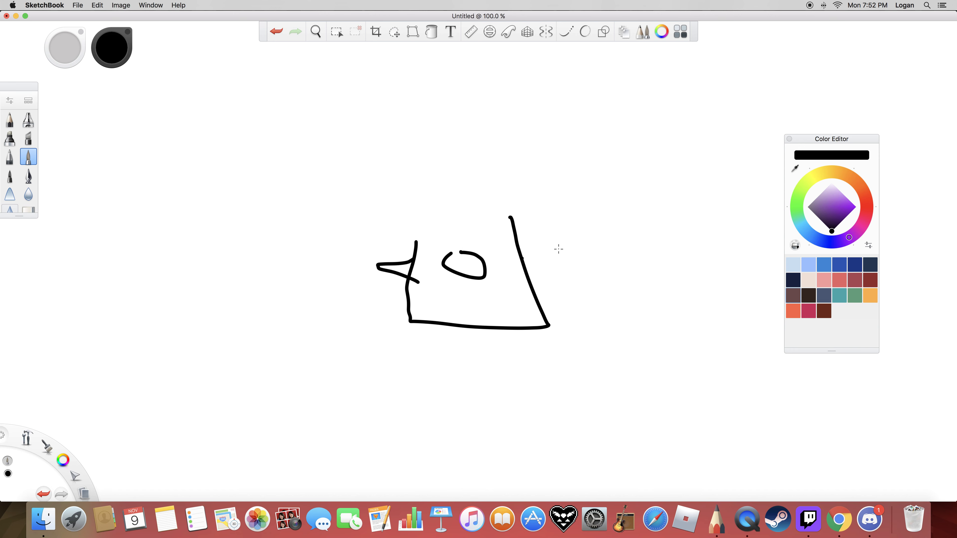
drag(522, 258, 532, 282)
Draw a pointed, irregular head with a protruding lip and curved smile above the body, and add two dot eyes.
mouse_move(418, 242)
mouse_down()
mouse_move(375, 220)
mouse_move(421, 216)
mouse_move(408, 213)
mouse_move(386, 174)
mouse_move(395, 130)
mouse_move(483, 149)
mouse_move(480, 193)
mouse_move(510, 195)
mouse_move(451, 235)
mouse_move(403, 244)
mouse_move(475, 216)
mouse_up()
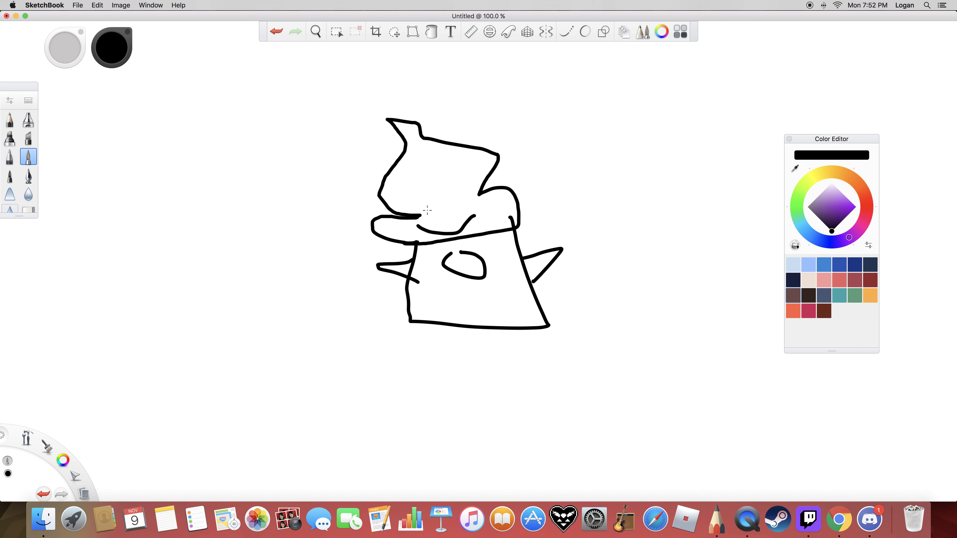
click(458, 155)
click(527, 225)
Cover the trapezoid body with crossing diagonal strokes around the belly circle.
drag(430, 286, 492, 317)
drag(490, 284, 514, 311)
drag(427, 259, 441, 274)
drag(485, 235, 511, 261)
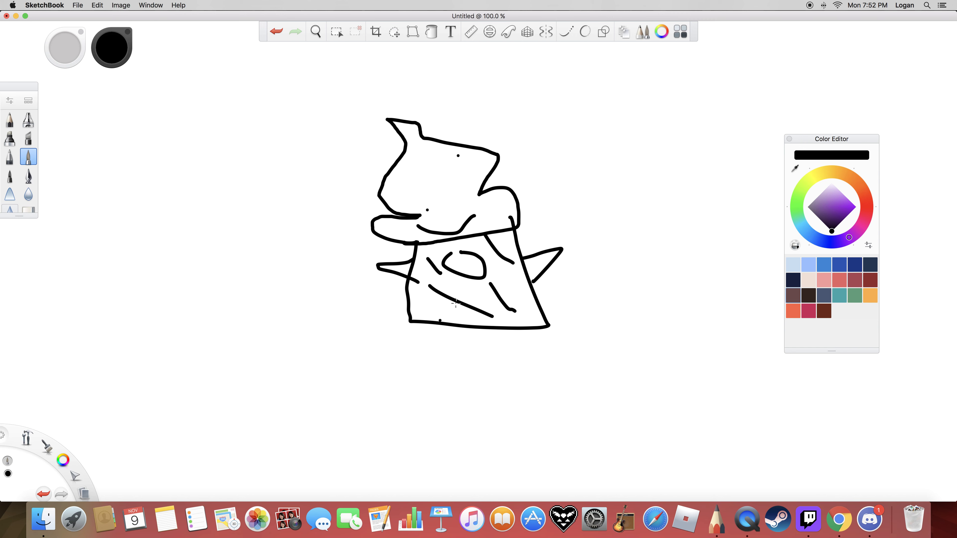
drag(448, 311, 503, 262)
drag(485, 318, 504, 290)
mouse_move(424, 277)
mouse_down()
mouse_move(447, 250)
mouse_move(494, 232)
mouse_up()
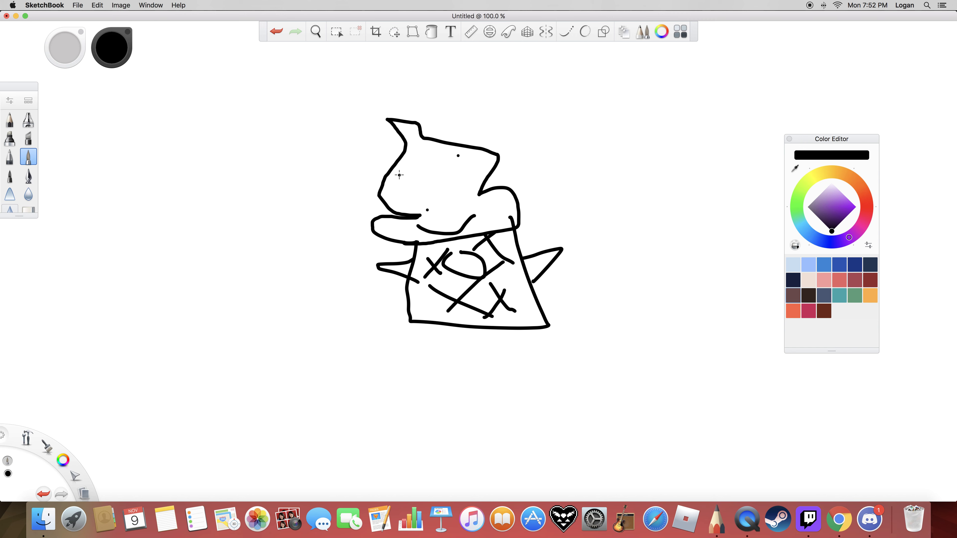
Undo the extra dot on the head and discard the drawing unsaved for a blank canvas.
click(414, 169)
click(278, 33)
drag(79, 490, 102, 468)
click(462, 175)
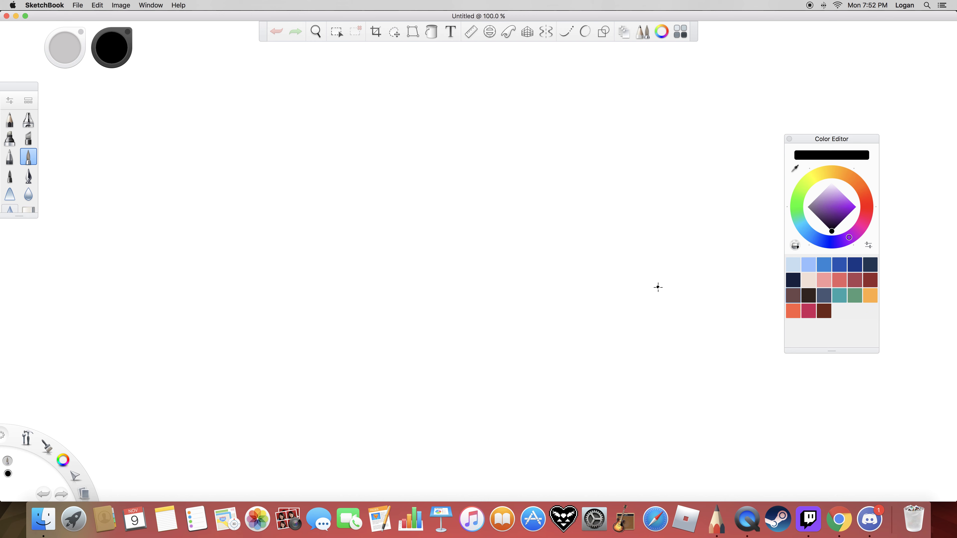
key(space)
key(space)
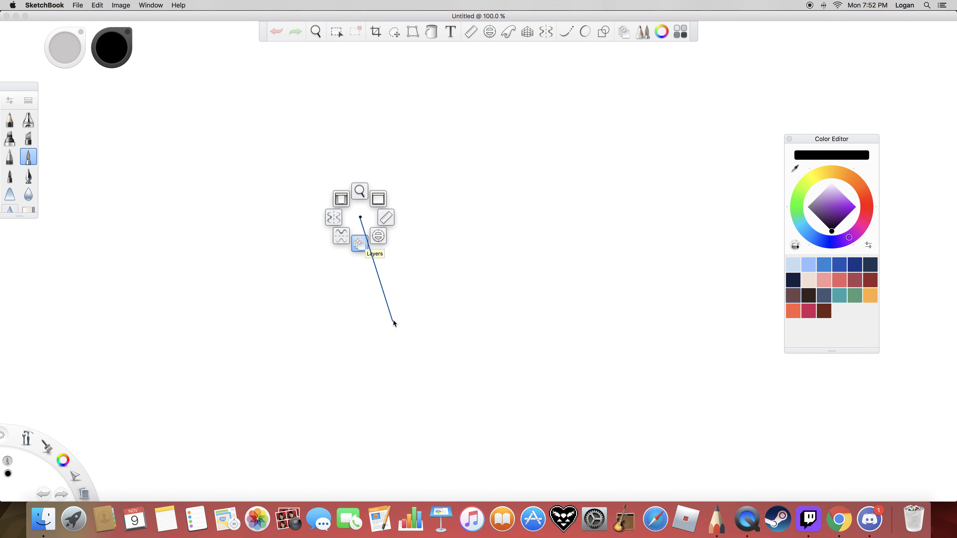
click(363, 215)
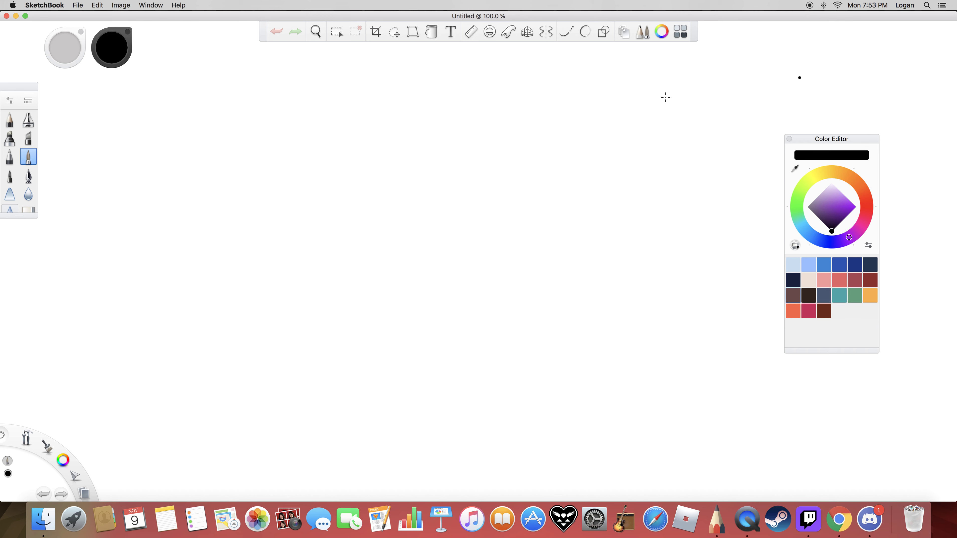
Draw a long horizontal bar with a vertical divider near one end and scribble a 1 and an x beside it.
mouse_move(359, 164)
mouse_down()
mouse_move(355, 235)
mouse_move(750, 241)
mouse_move(562, 178)
mouse_move(327, 175)
mouse_up()
drag(406, 189, 415, 251)
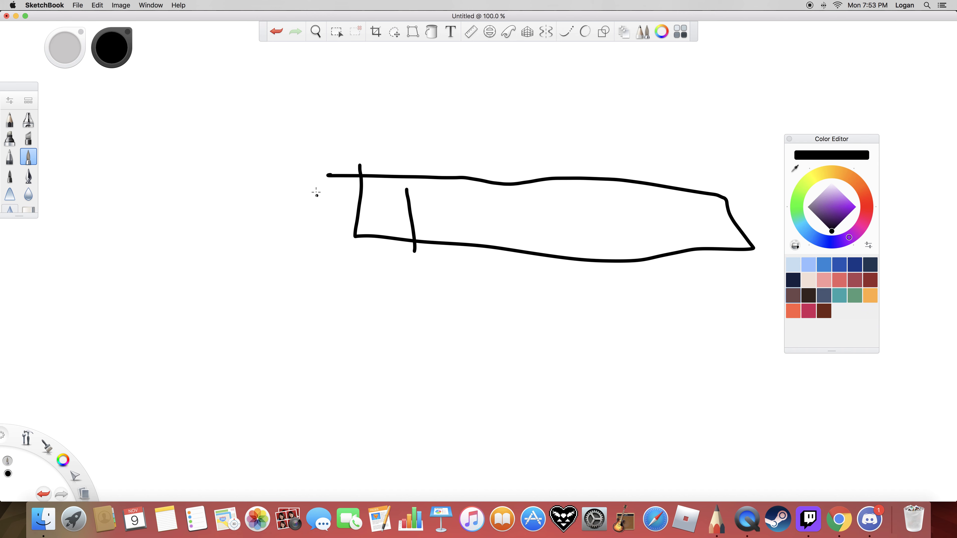
mouse_move(316, 193)
mouse_down()
mouse_move(311, 231)
mouse_move(285, 216)
mouse_move(338, 236)
mouse_move(347, 195)
mouse_move(332, 226)
mouse_up()
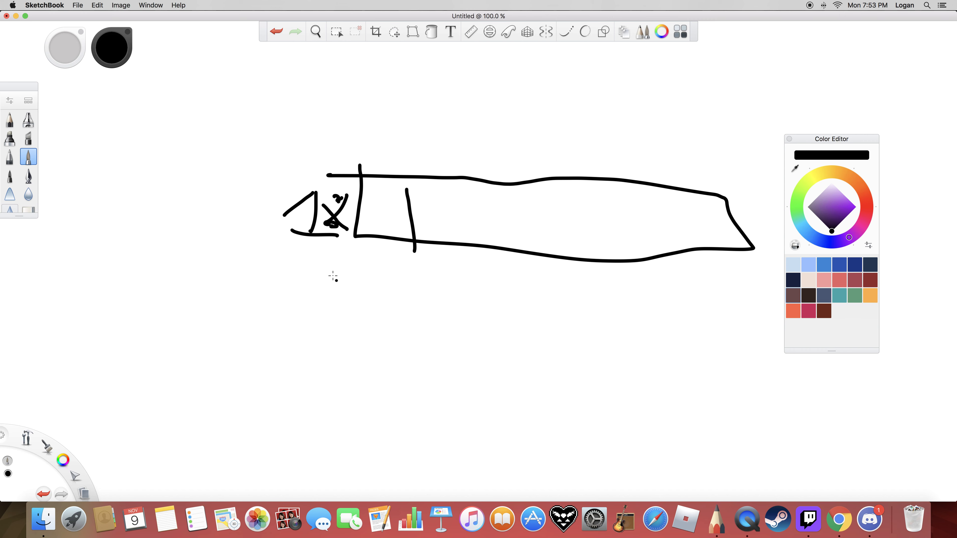
Draw a second, taller bar below with a divider near its far end and scribble number-like symbols beside it.
mouse_move(333, 276)
mouse_down()
mouse_move(690, 381)
mouse_move(701, 293)
mouse_move(328, 275)
mouse_up()
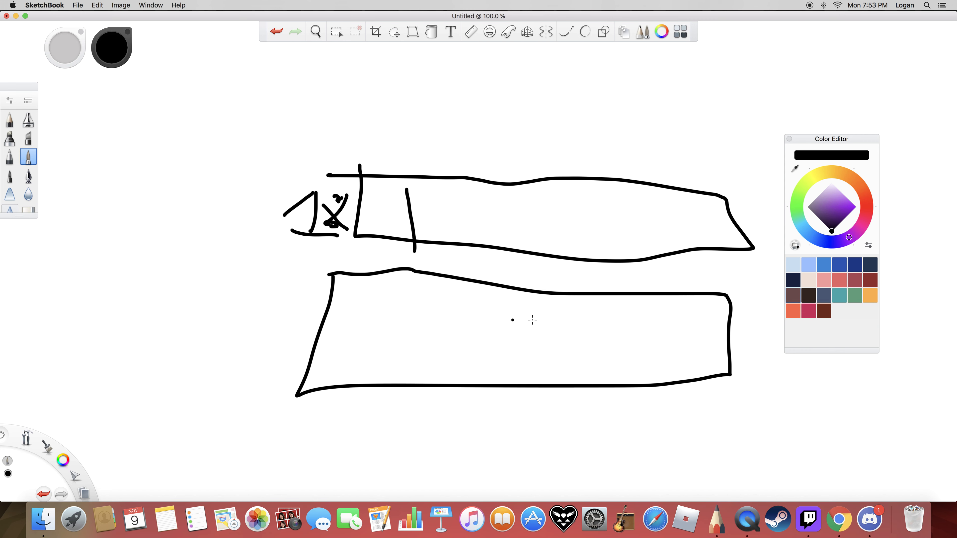
drag(703, 299, 701, 370)
mouse_move(175, 302)
mouse_down()
mouse_move(199, 342)
mouse_move(228, 311)
mouse_move(246, 352)
mouse_up()
mouse_move(247, 341)
mouse_down()
mouse_move(277, 363)
mouse_move(276, 341)
mouse_move(246, 362)
mouse_move(251, 356)
mouse_up()
Scribble letter-like marks ending in a U and a b inside the lower bar.
click(394, 342)
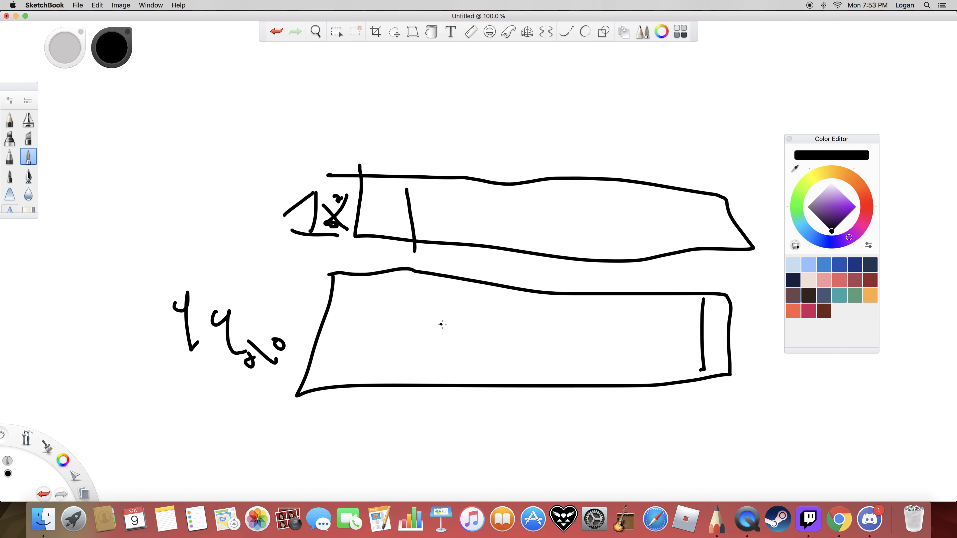
mouse_move(404, 294)
mouse_down()
mouse_move(380, 334)
mouse_move(372, 311)
mouse_move(390, 323)
mouse_up()
mouse_move(445, 305)
mouse_down()
mouse_move(446, 322)
mouse_move(468, 323)
mouse_move(473, 300)
mouse_up()
mouse_move(492, 313)
mouse_down()
mouse_move(493, 349)
mouse_move(482, 336)
mouse_up()
click(499, 304)
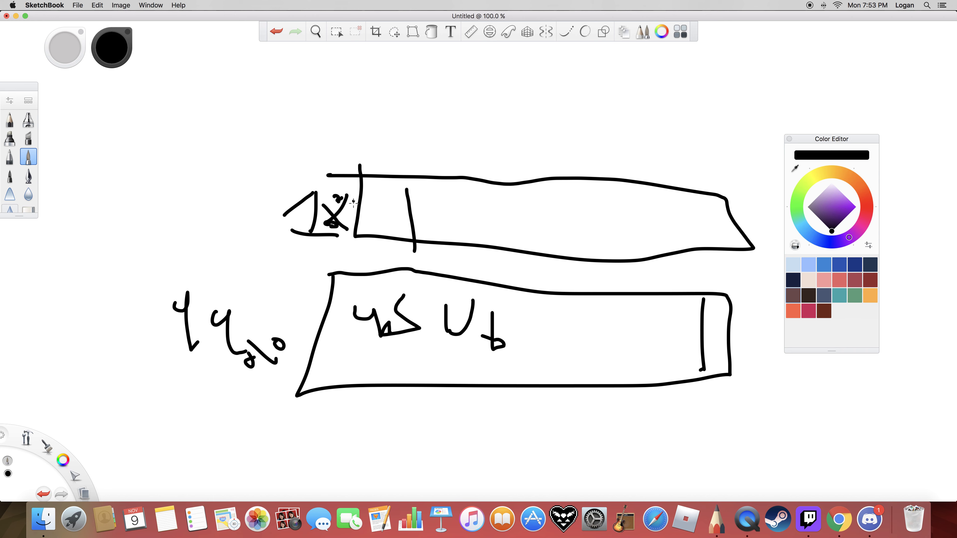
Scribble similar letter-like marks inside the upper bar and draw a long wavy line above it.
drag(429, 201, 415, 237)
mouse_move(473, 206)
mouse_down()
mouse_move(513, 204)
mouse_move(552, 235)
mouse_move(517, 243)
mouse_up()
drag(433, 204, 463, 188)
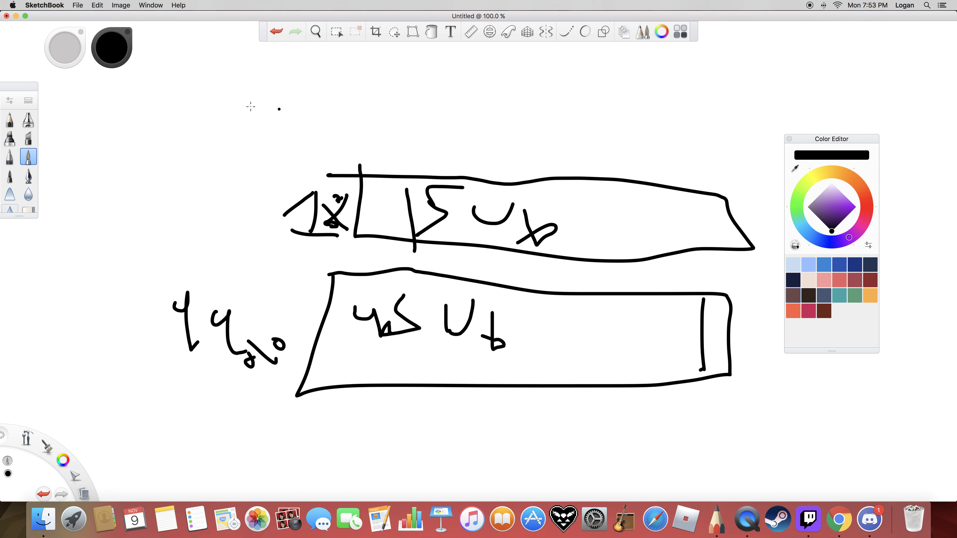
drag(219, 128, 594, 106)
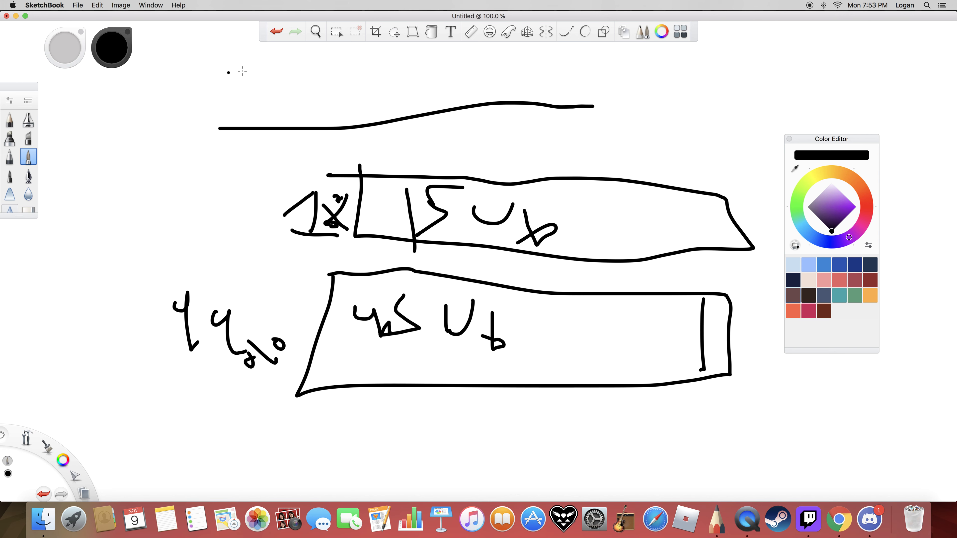
Handwrite "you toob" in large black letters above the wavy line.
drag(242, 72, 241, 122)
drag(341, 97, 427, 106)
mouse_move(452, 88)
mouse_down()
mouse_move(489, 79)
mouse_move(468, 111)
mouse_move(476, 97)
mouse_up()
mouse_move(522, 64)
mouse_down()
mouse_move(547, 78)
mouse_move(537, 60)
mouse_up()
click(536, 66)
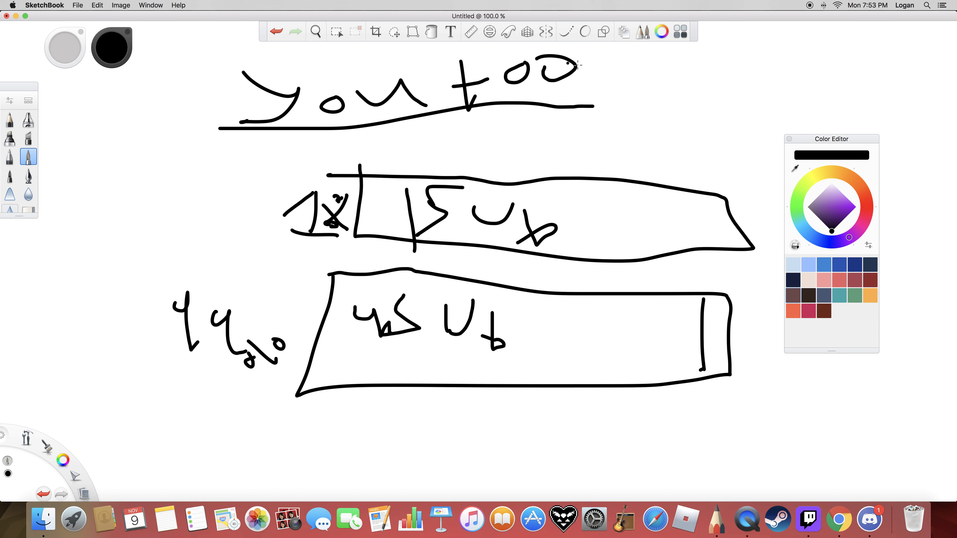
mouse_move(608, 66)
mouse_down()
mouse_move(588, 106)
mouse_move(578, 92)
mouse_up()
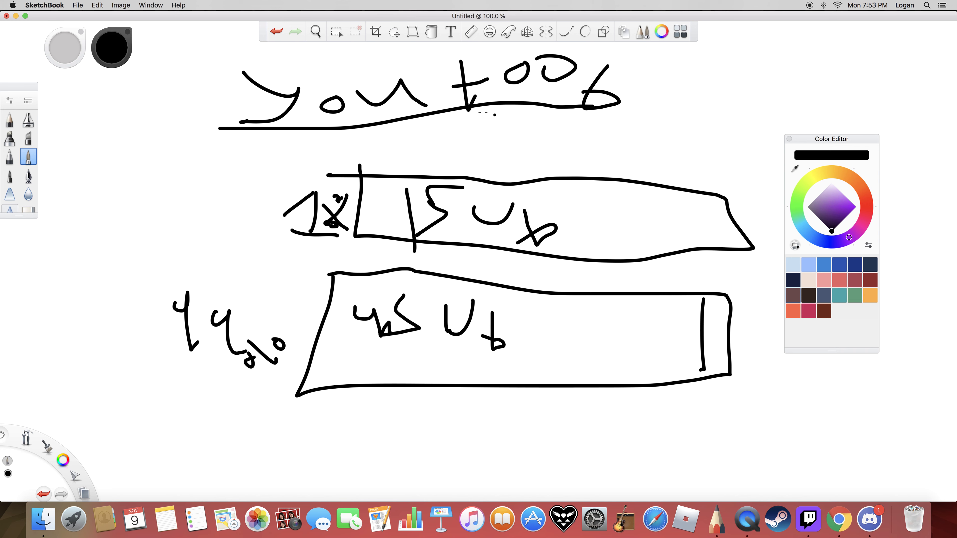
Scribble small letter-like marks just below the wavy line and draw a large loop around the whole drawing.
mouse_move(456, 115)
mouse_down()
mouse_move(448, 138)
mouse_move(485, 143)
mouse_move(493, 126)
mouse_move(512, 128)
mouse_move(515, 144)
mouse_move(553, 141)
mouse_move(523, 154)
mouse_up()
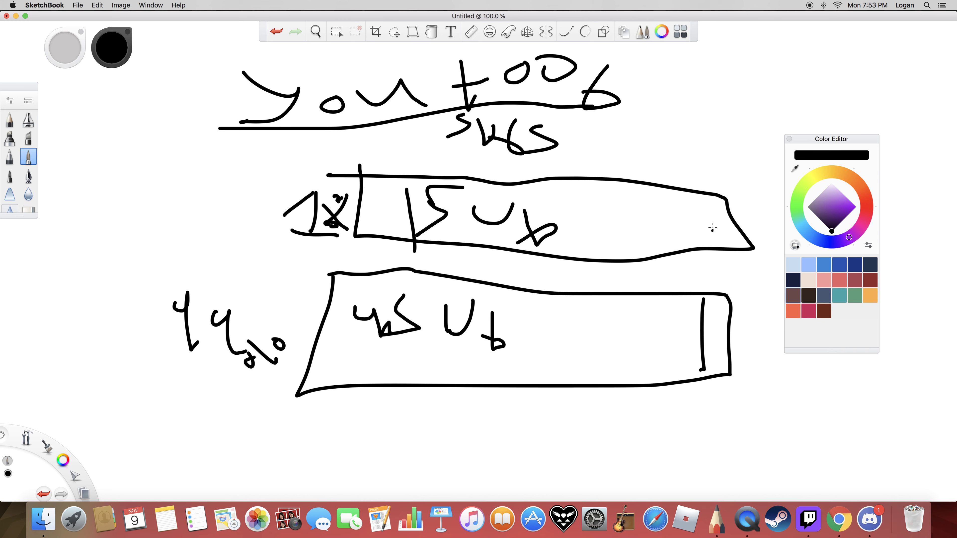
mouse_move(574, 46)
mouse_down()
mouse_move(424, 43)
mouse_move(160, 171)
mouse_move(428, 458)
mouse_move(856, 97)
mouse_move(742, 21)
mouse_up()
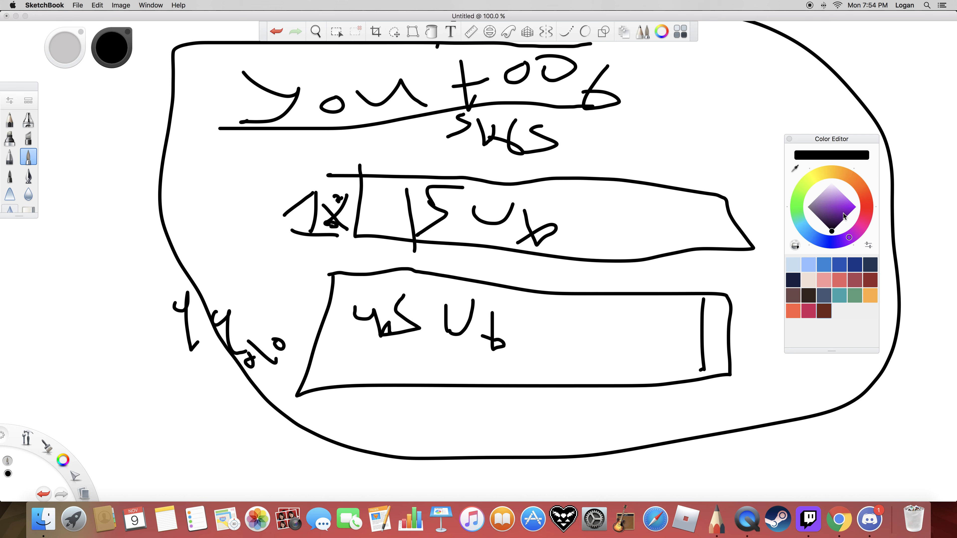
drag(406, 194, 407, 190)
scroll(701, 222, down, 5)
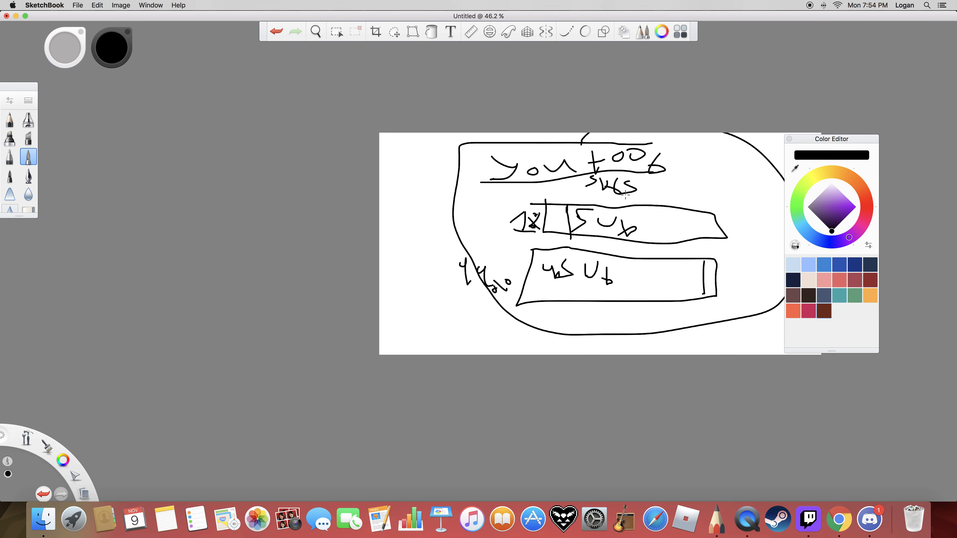
scroll(622, 190, up, 3)
scroll(718, 188, up, 3)
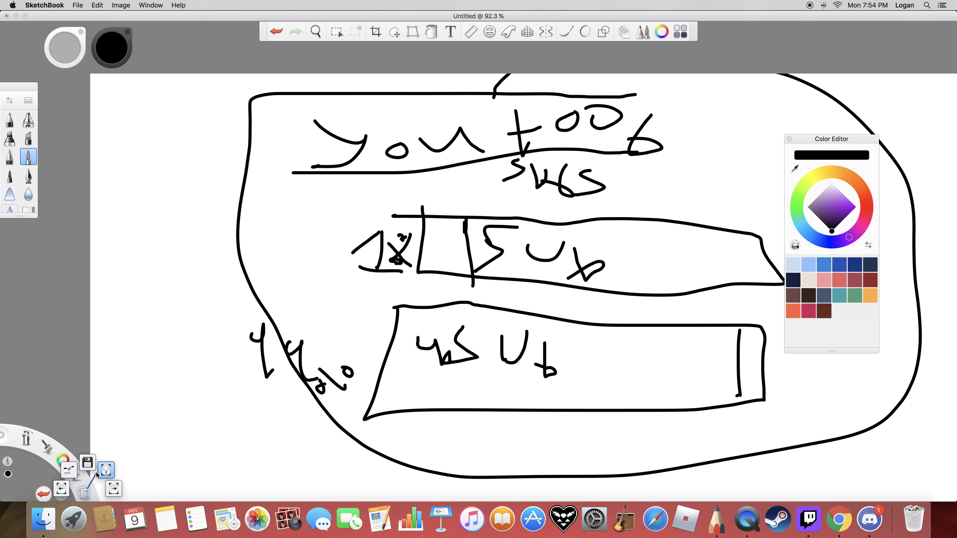
drag(85, 492, 98, 459)
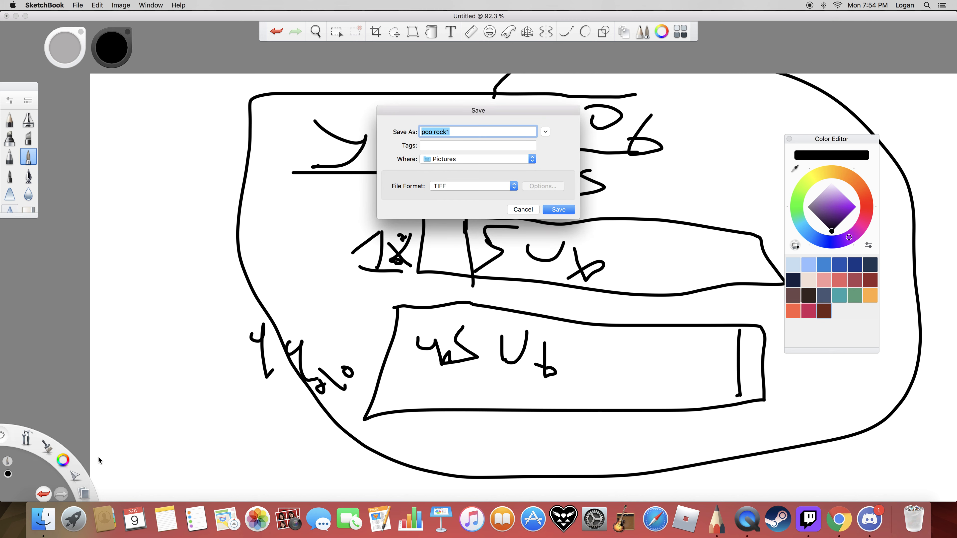
click(532, 210)
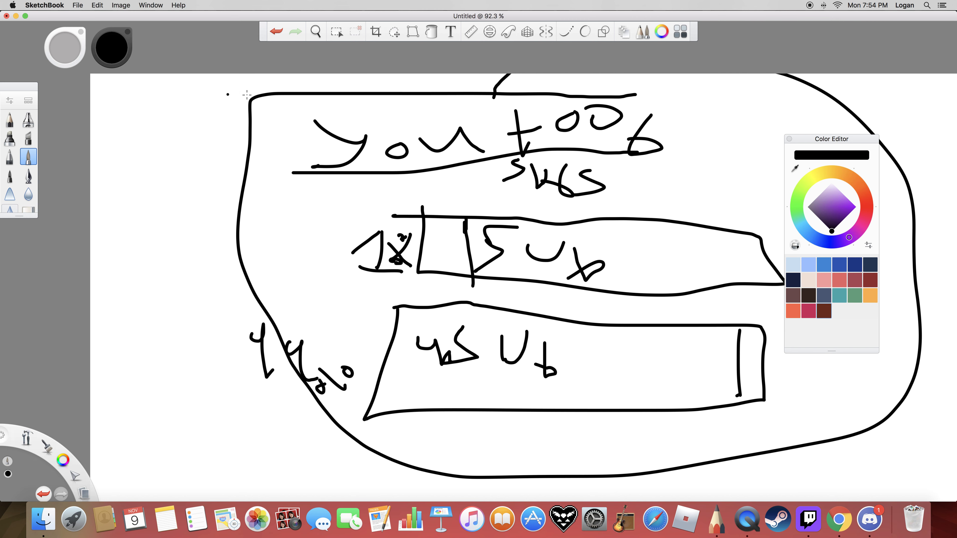